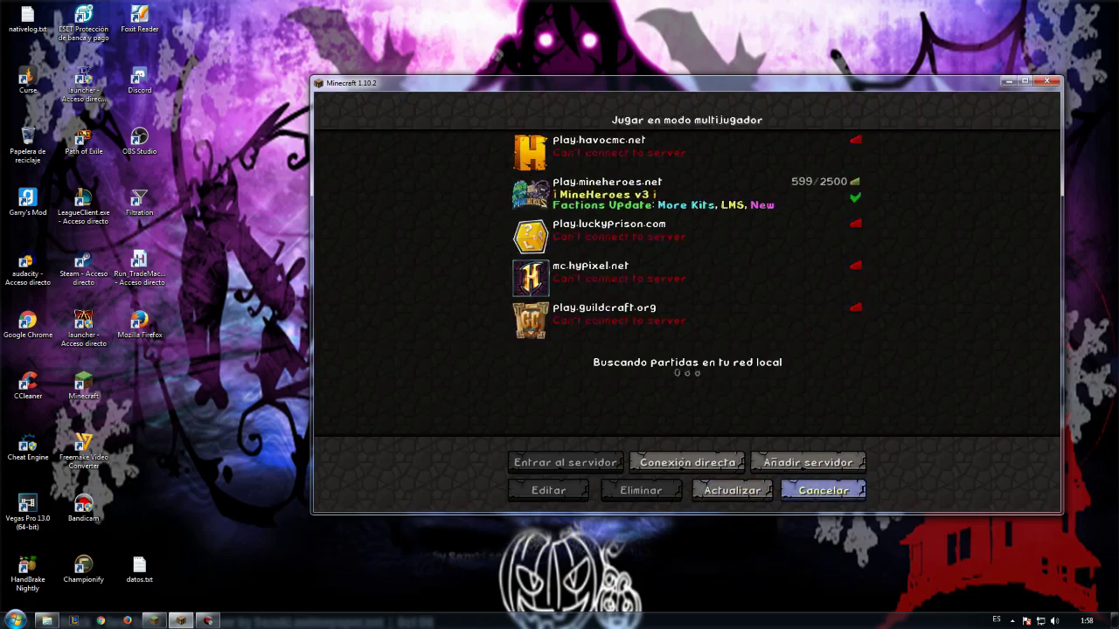
Leave the multiplayer server list and load the single-player world "hermitpack serie".
{"action": "left_click", "coordinate": [822, 491]}
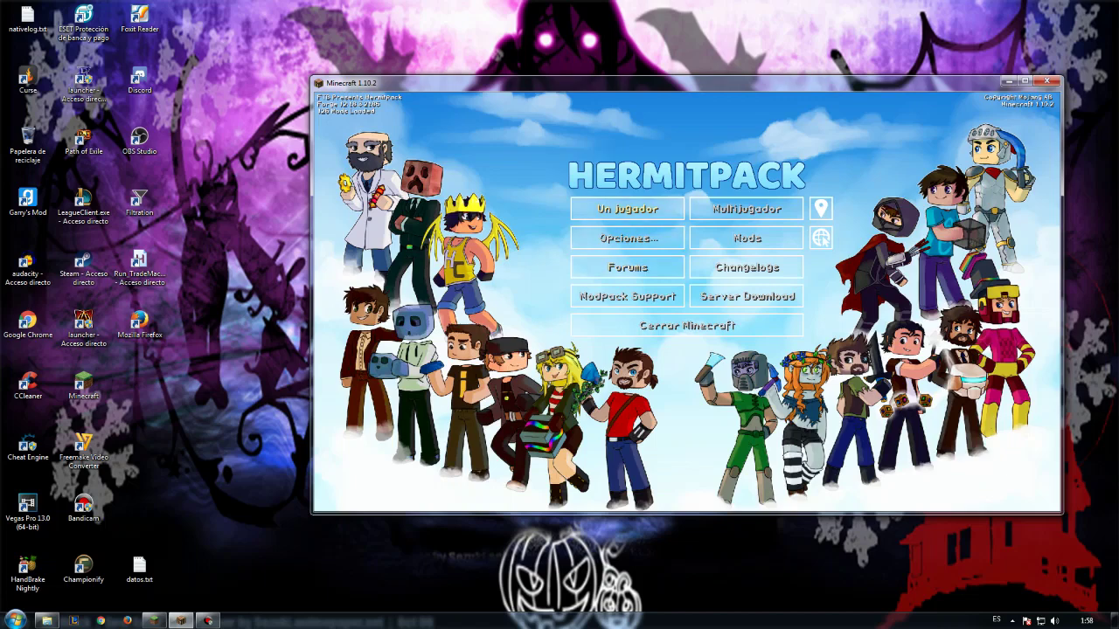
{"action": "left_click", "coordinate": [627, 209]}
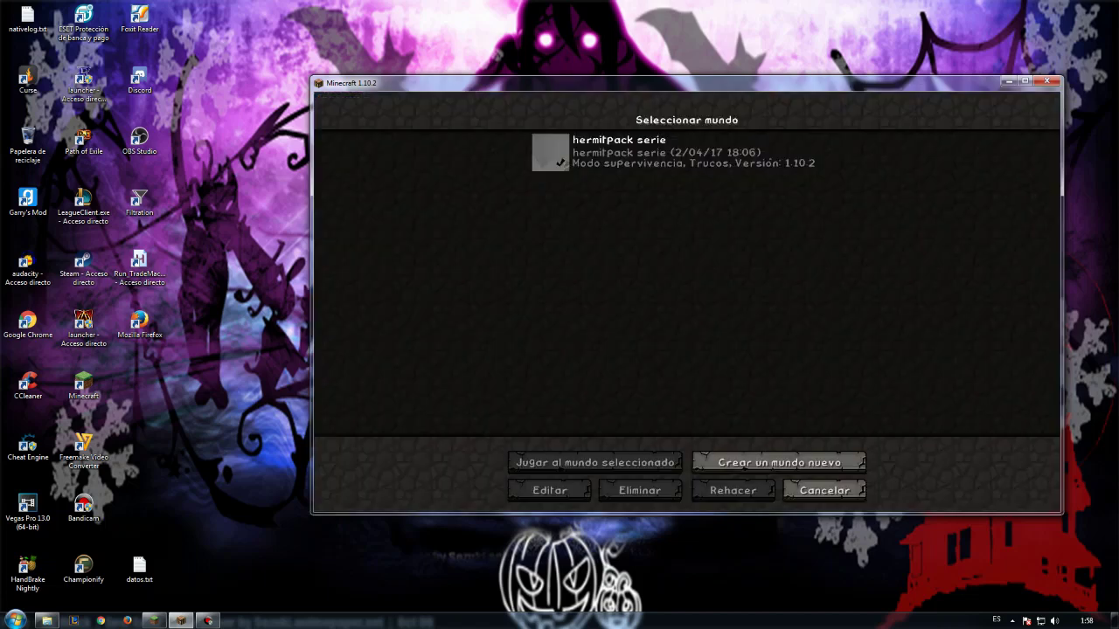
{"action": "double_click", "coordinate": [612, 151]}
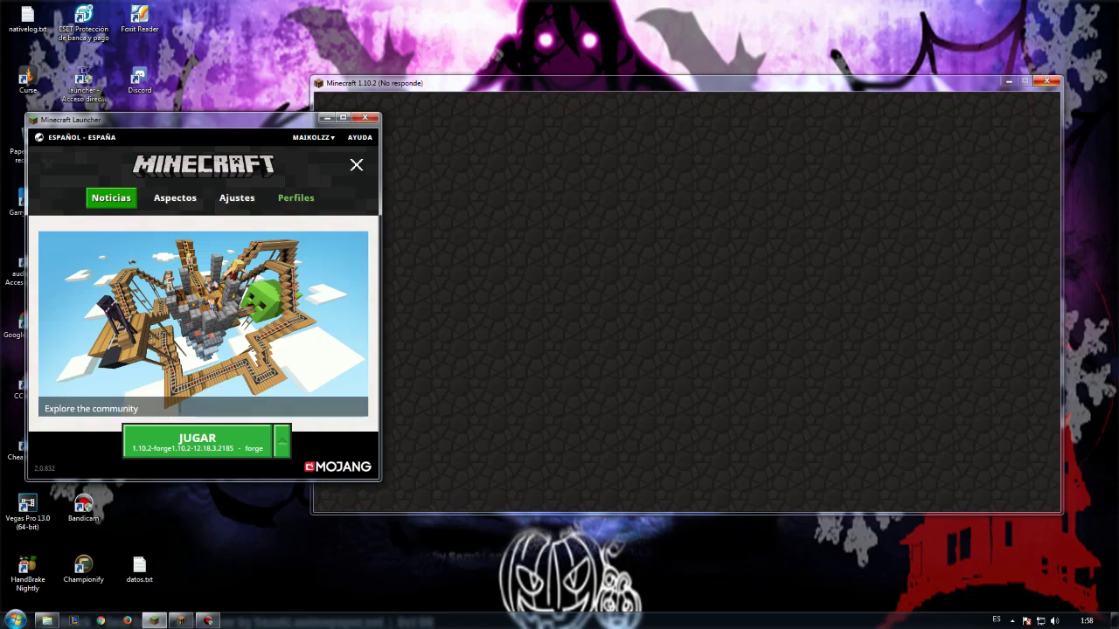
Show the forge profile's settings in the Minecraft Launcher and resume the paused game.
{"action": "left_click", "coordinate": [295, 197]}
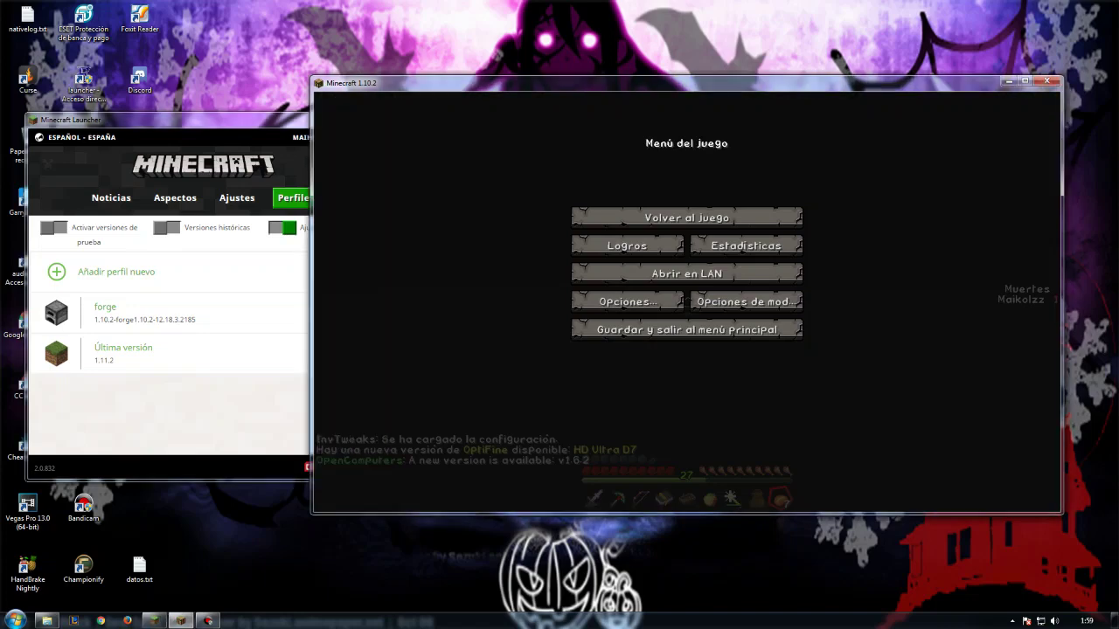
{"action": "key", "text": "Escape"}
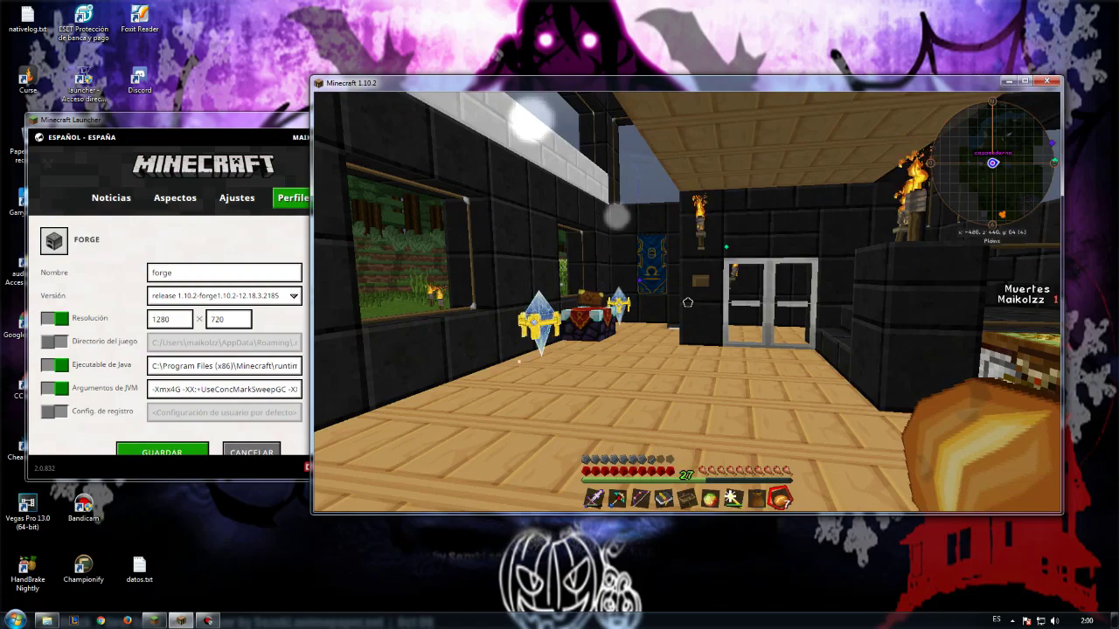
Walk across the house to the Factory Door and open it onto the stone path.
{"action": "key", "text": "a"}
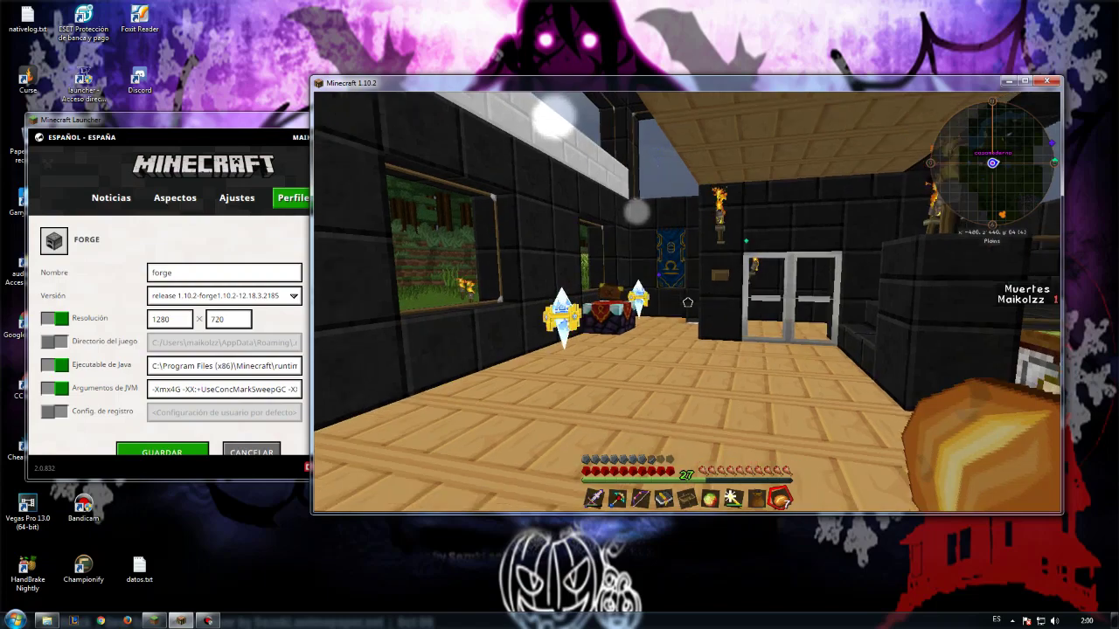
{"action": "mouse_move", "coordinate": [687, 303]}
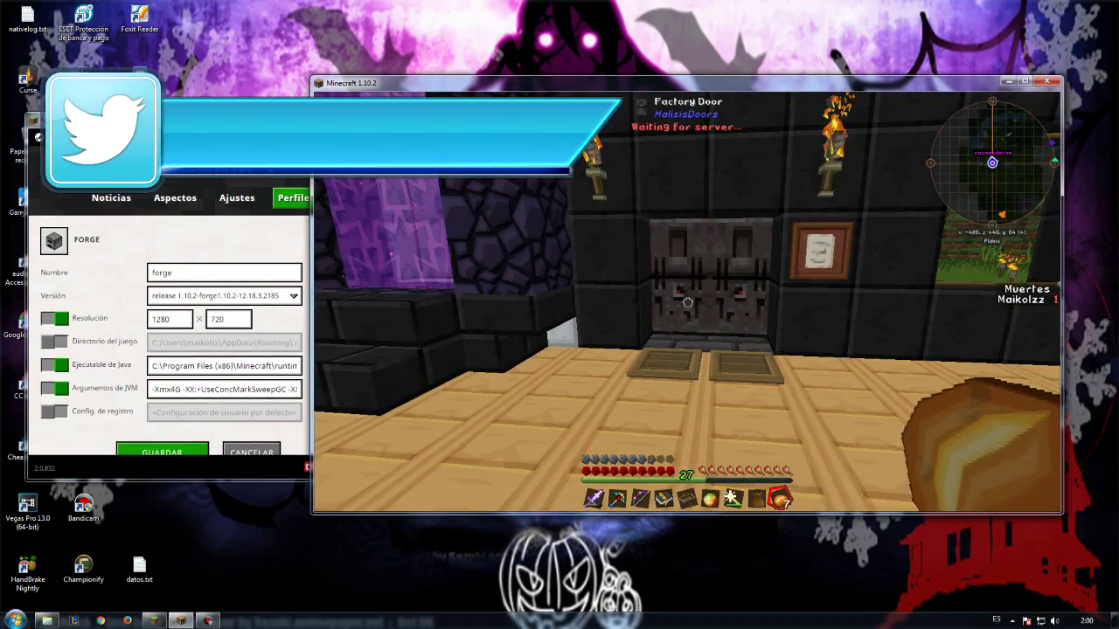
{"action": "key", "text": "w"}
{"action": "key", "text": "w"}
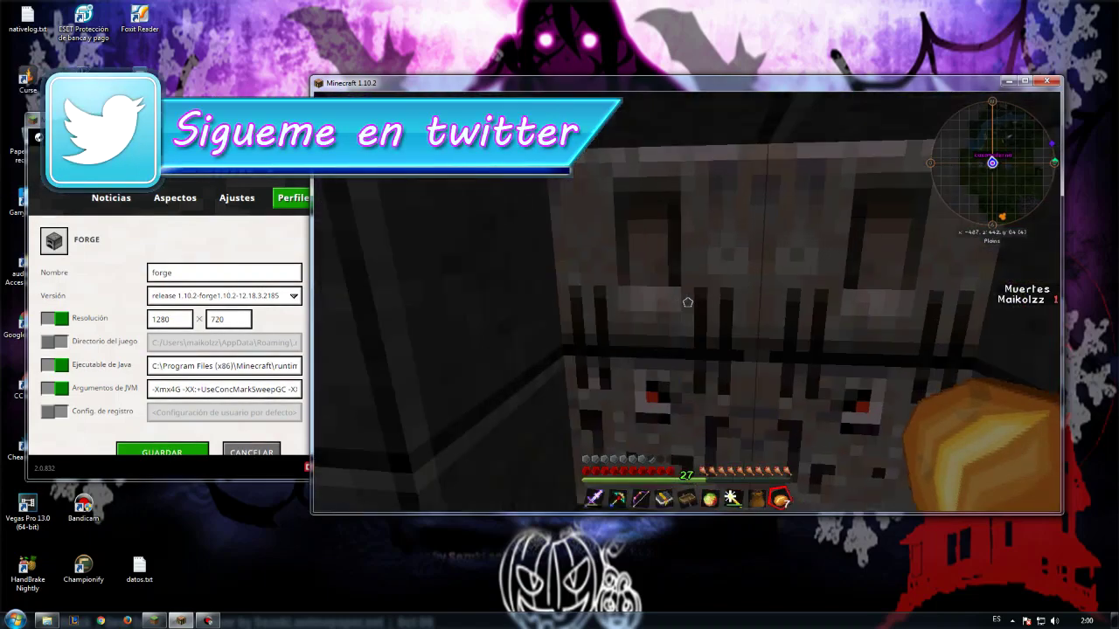
{"action": "right_click", "coordinate": [687, 302]}
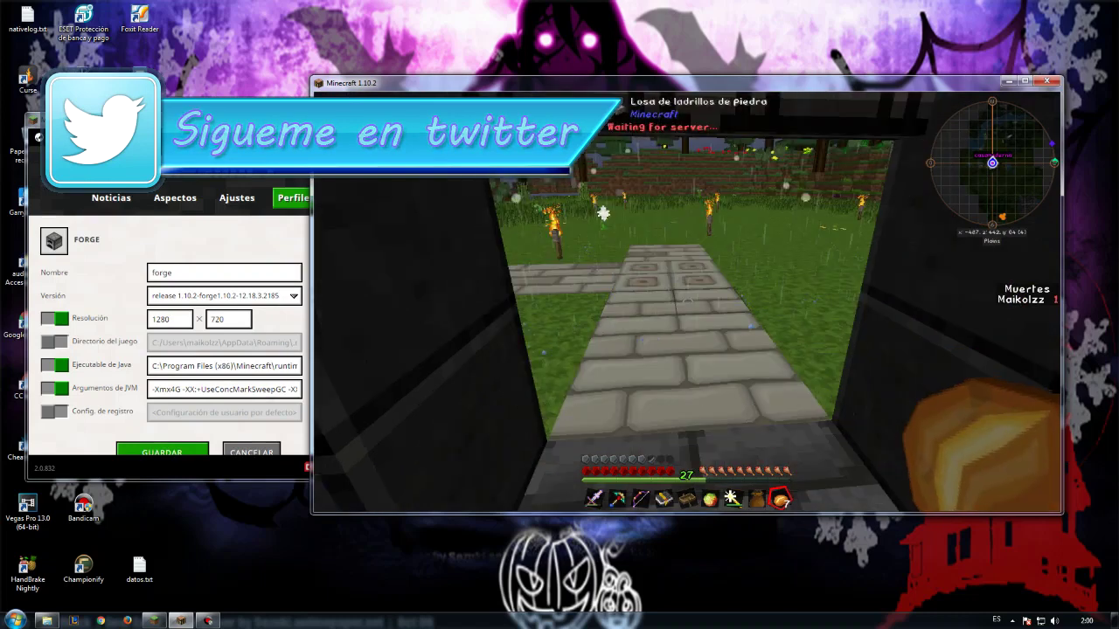
{"action": "key", "text": "w"}
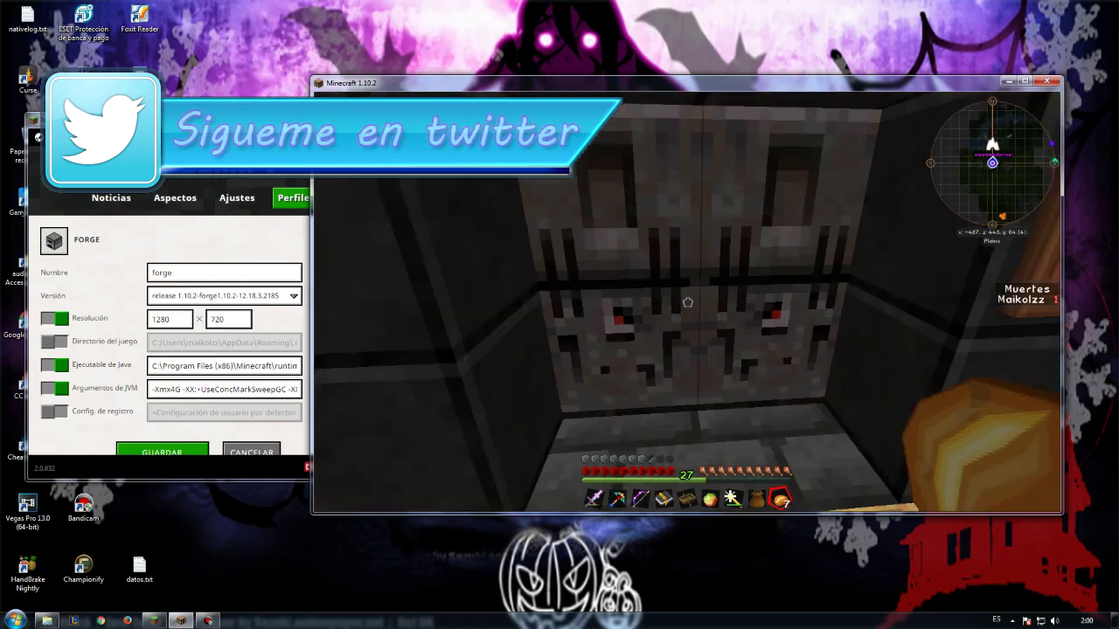
Back away from the Factory Door, approach and open it again, and shut it from inside.
{"action": "key", "text": "s"}
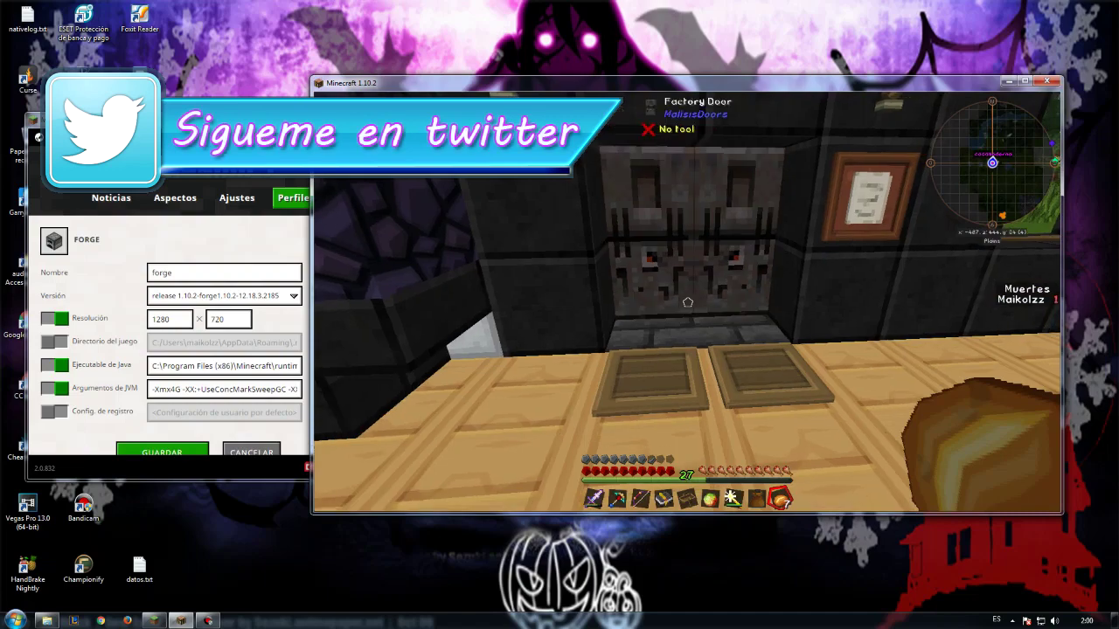
{"action": "key", "text": "w"}
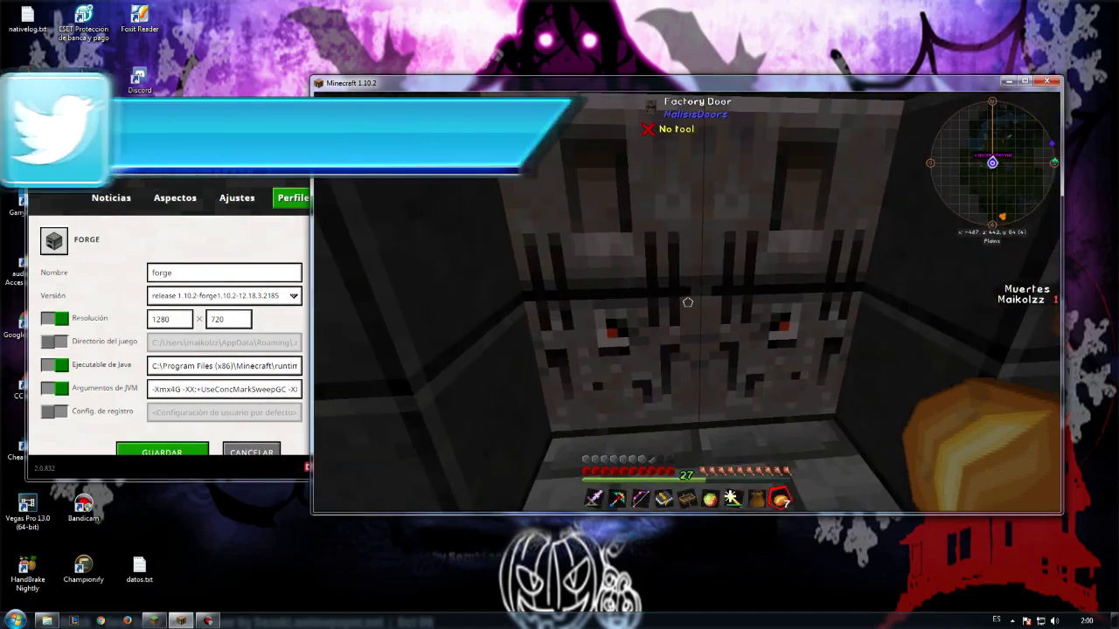
{"action": "right_click", "coordinate": [687, 302]}
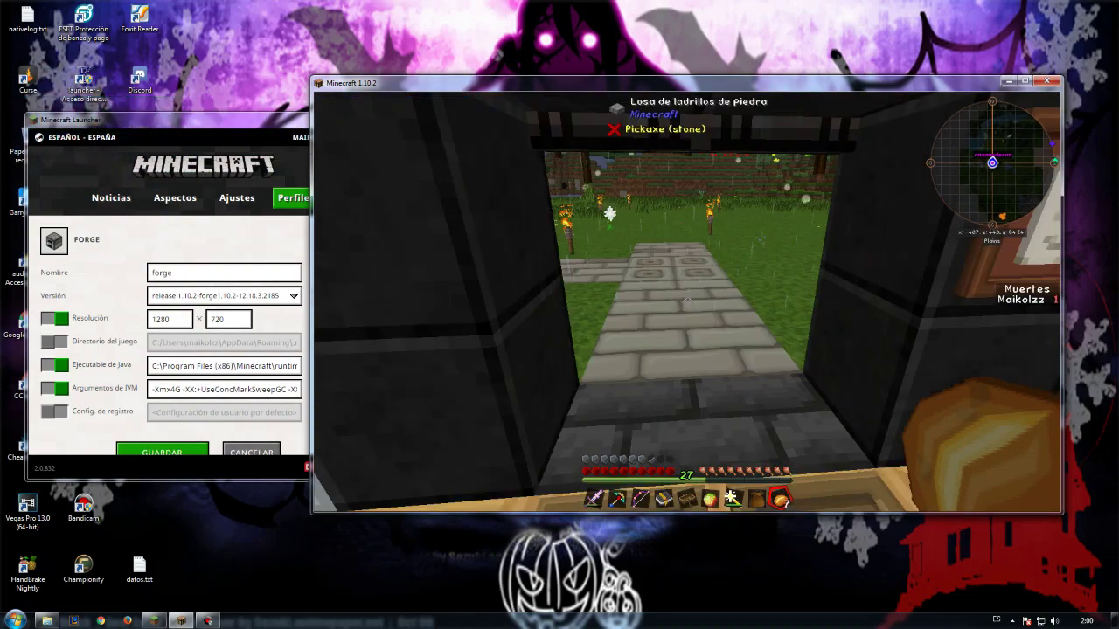
{"action": "key", "text": "s"}
{"action": "right_click", "coordinate": [687, 302]}
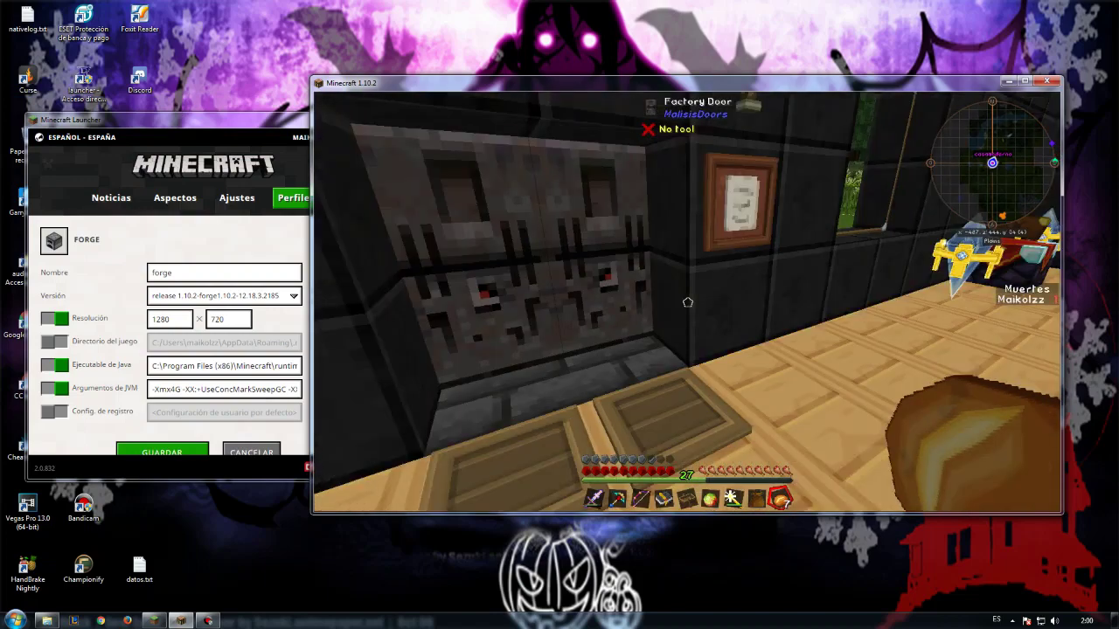
Walk to the button beside the Iron Glass Door and use it to open and close the door.
{"action": "mouse_move", "coordinate": [687, 301]}
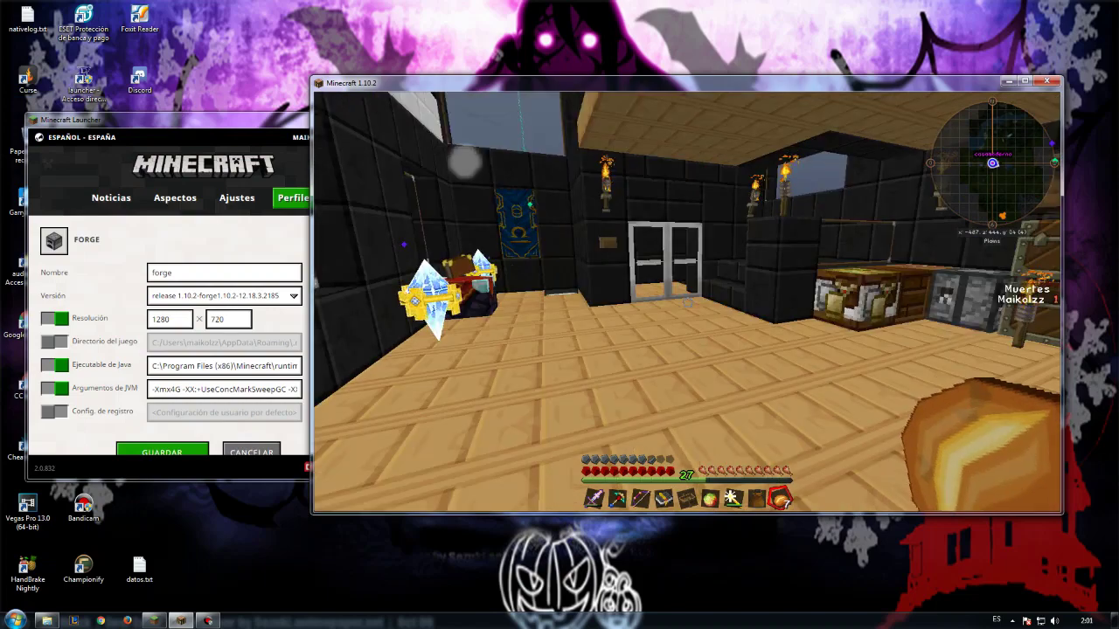
{"action": "key", "text": "w"}
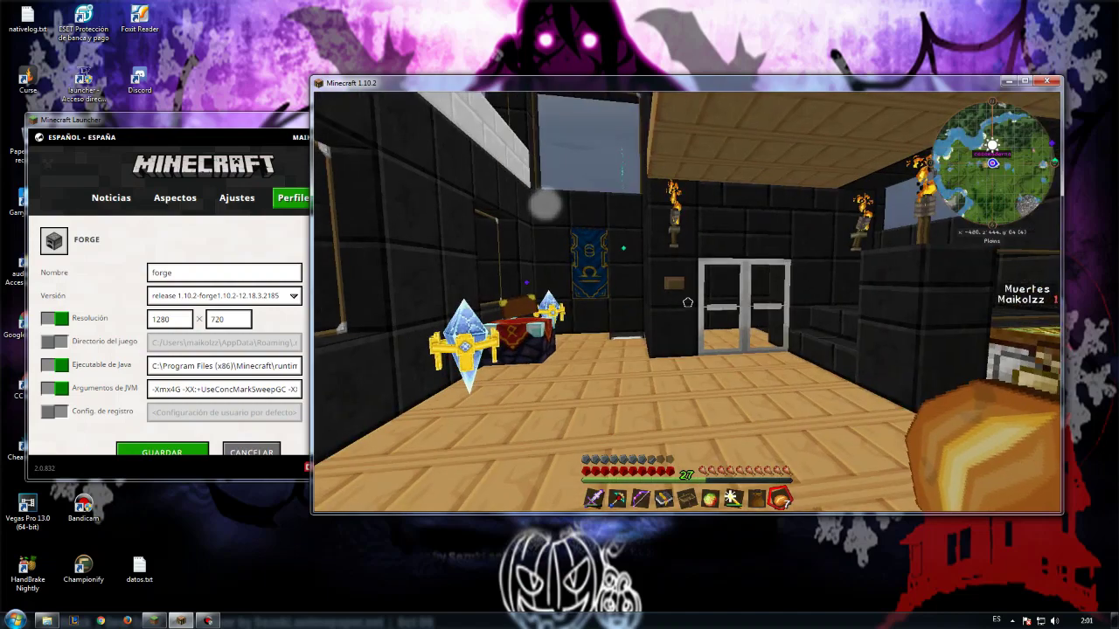
{"action": "key", "text": "w"}
{"action": "key", "text": "w"}
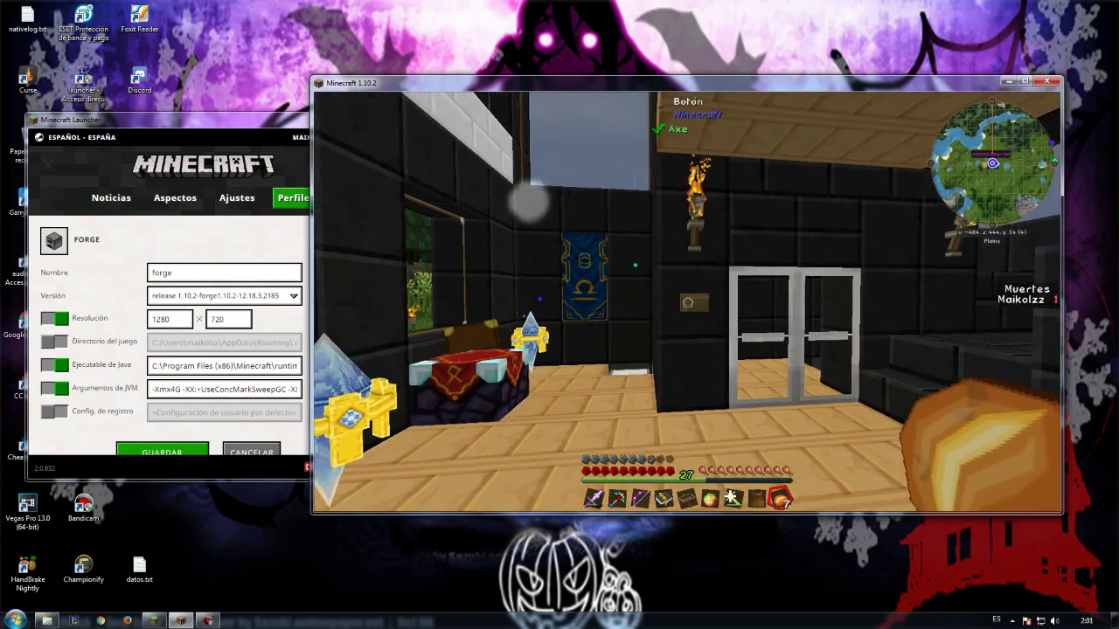
{"action": "right_click", "coordinate": [687, 302]}
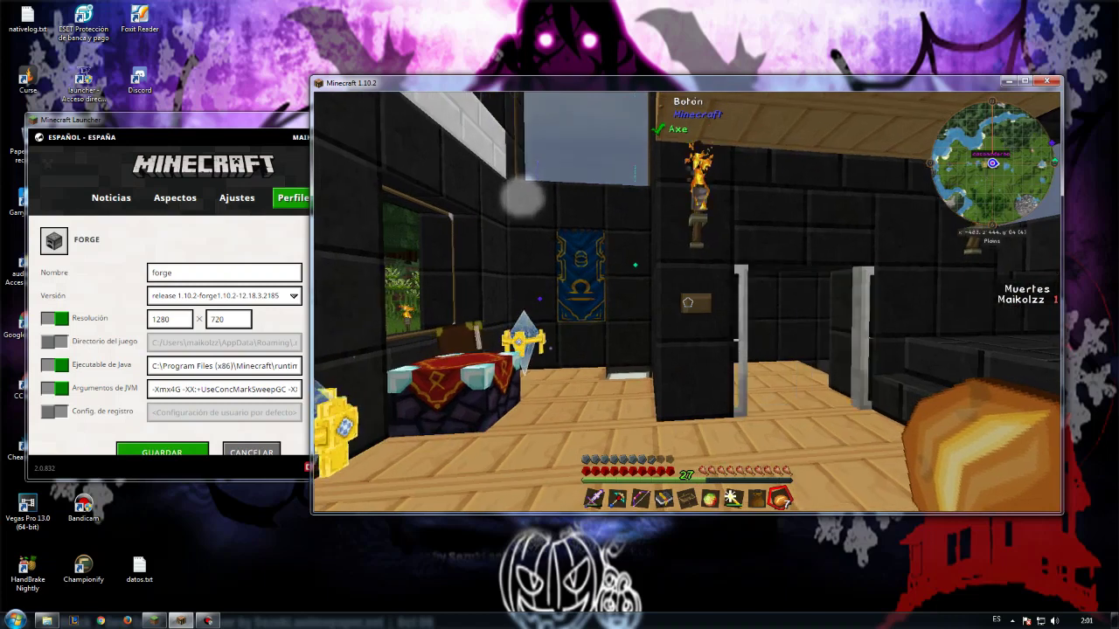
{"action": "right_click", "coordinate": [687, 302]}
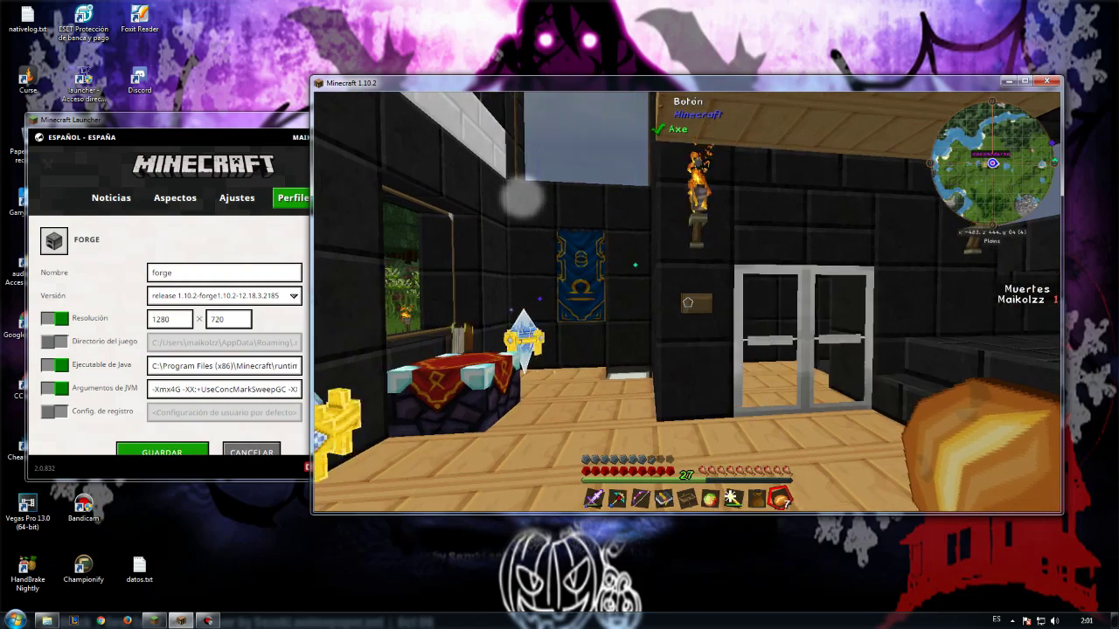
Swap Common Lootbags from the inventory into the fifth and sixth hotbar slots.
{"action": "mouse_move", "coordinate": [688, 302]}
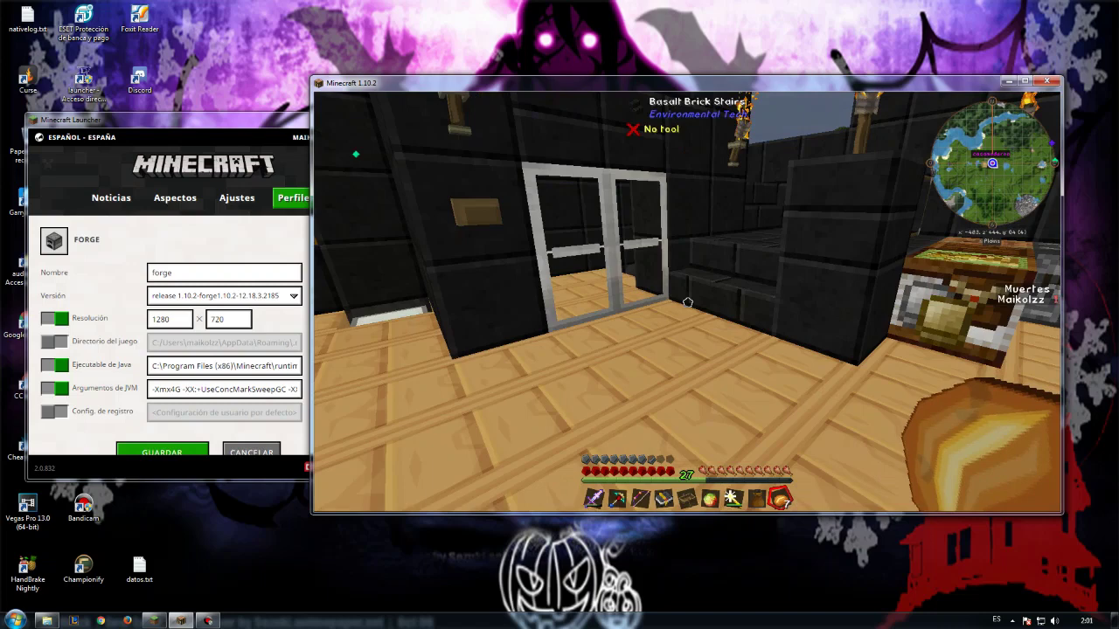
{"action": "key", "text": "e"}
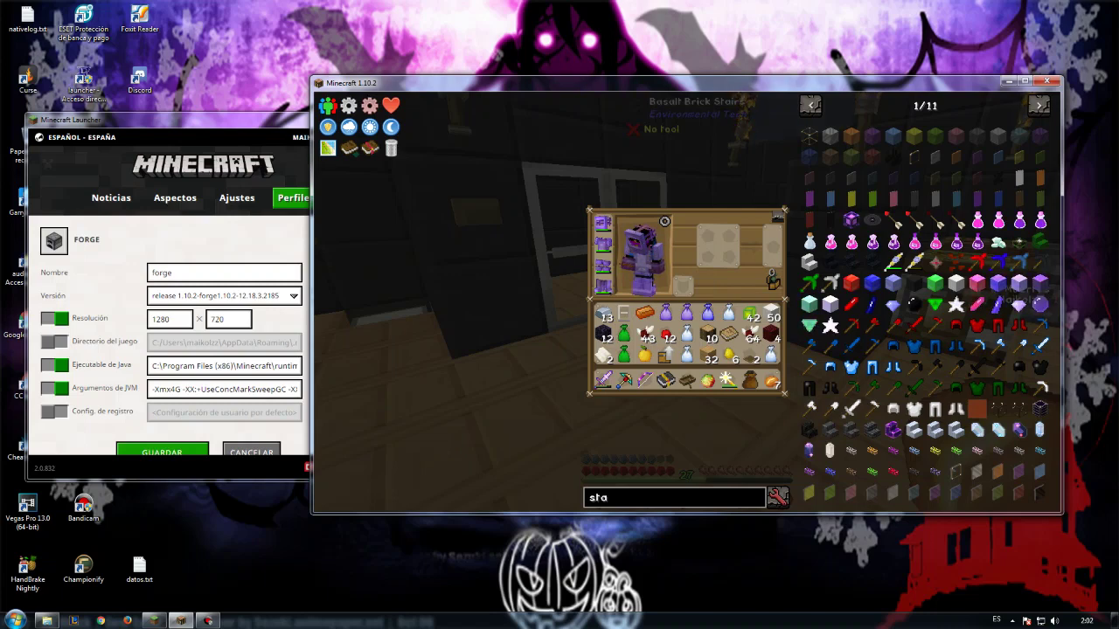
{"action": "left_click", "coordinate": [707, 379]}
{"action": "left_click", "coordinate": [687, 355]}
{"action": "left_click", "coordinate": [704, 377]}
{"action": "left_click", "coordinate": [687, 335]}
{"action": "left_click", "coordinate": [683, 379]}
{"action": "left_click", "coordinate": [687, 333]}
{"action": "left_click", "coordinate": [727, 315]}
{"action": "left_click", "coordinate": [664, 381]}
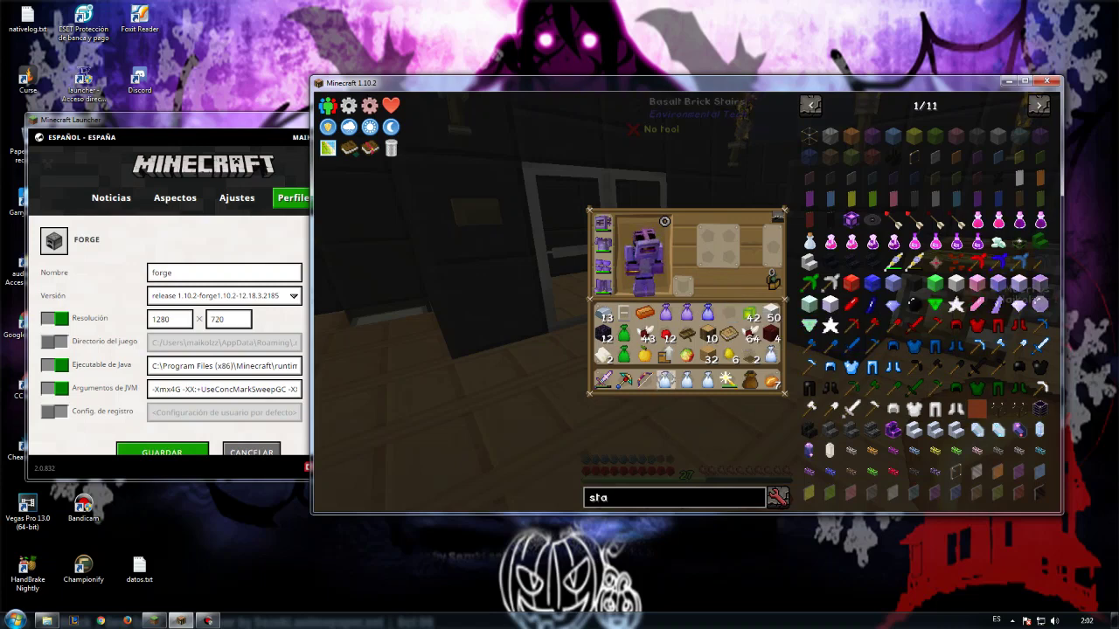
Move the Illumination Wand and the brown bag into the inventory, putting Common Lootbags in the seventh and eighth hotbar slots.
{"action": "left_click", "coordinate": [727, 380]}
{"action": "left_click", "coordinate": [730, 317]}
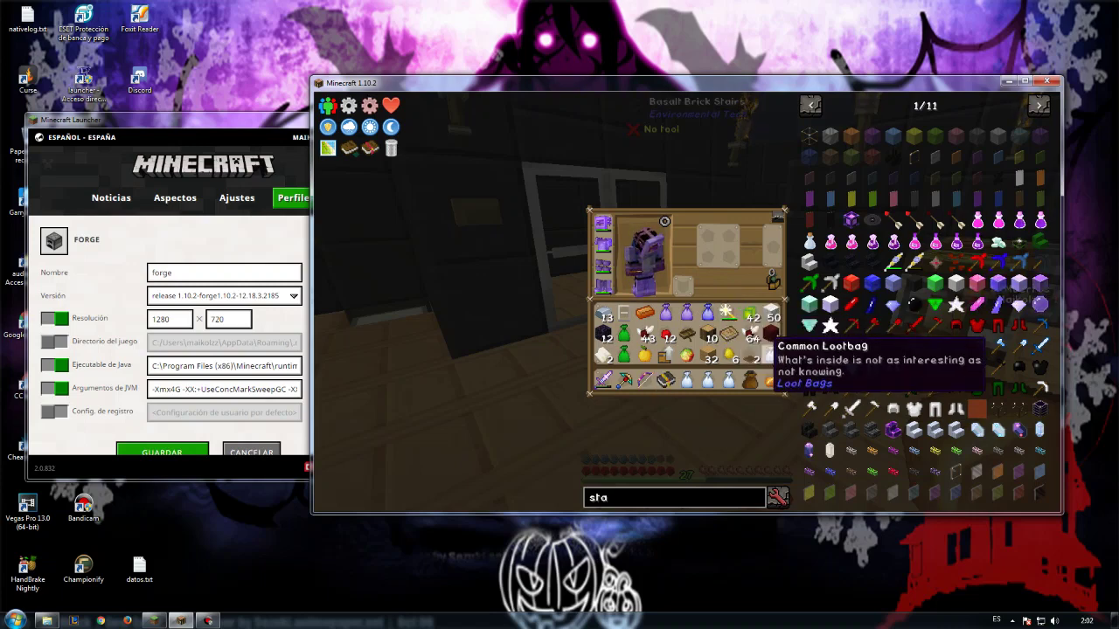
{"action": "left_click", "coordinate": [765, 356]}
{"action": "left_click", "coordinate": [753, 375]}
{"action": "left_click", "coordinate": [765, 357]}
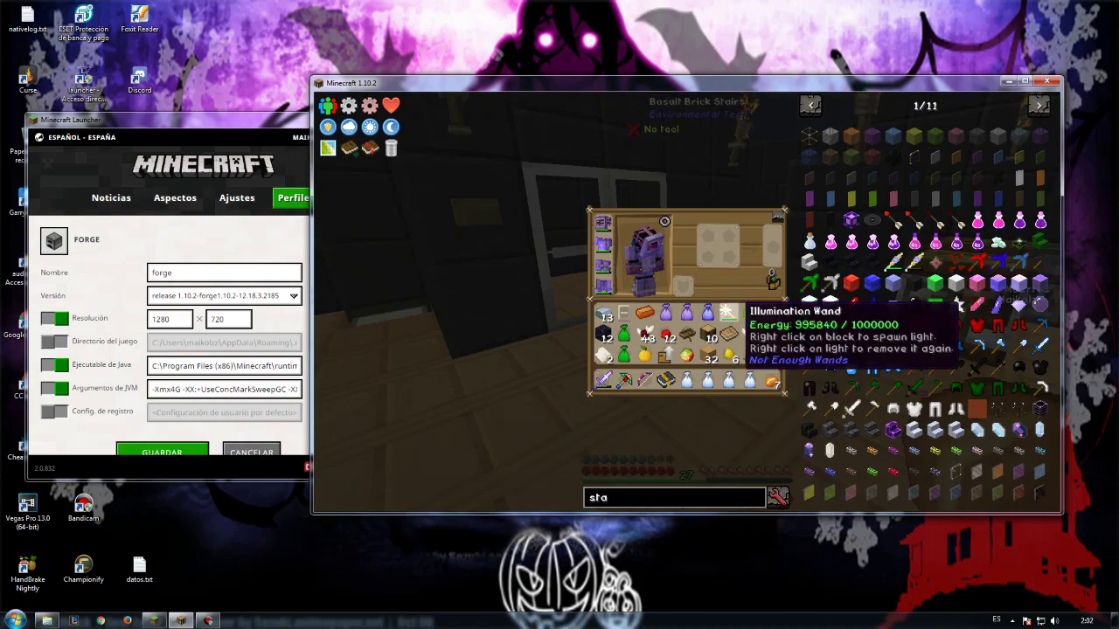
Open a Common Lootbag, take the Capturing Wand into the inventory and throw the stack of 32 wooden blocks on the floor.
{"action": "key", "text": "e"}
{"action": "key", "text": "7"}
{"action": "key", "text": "e"}
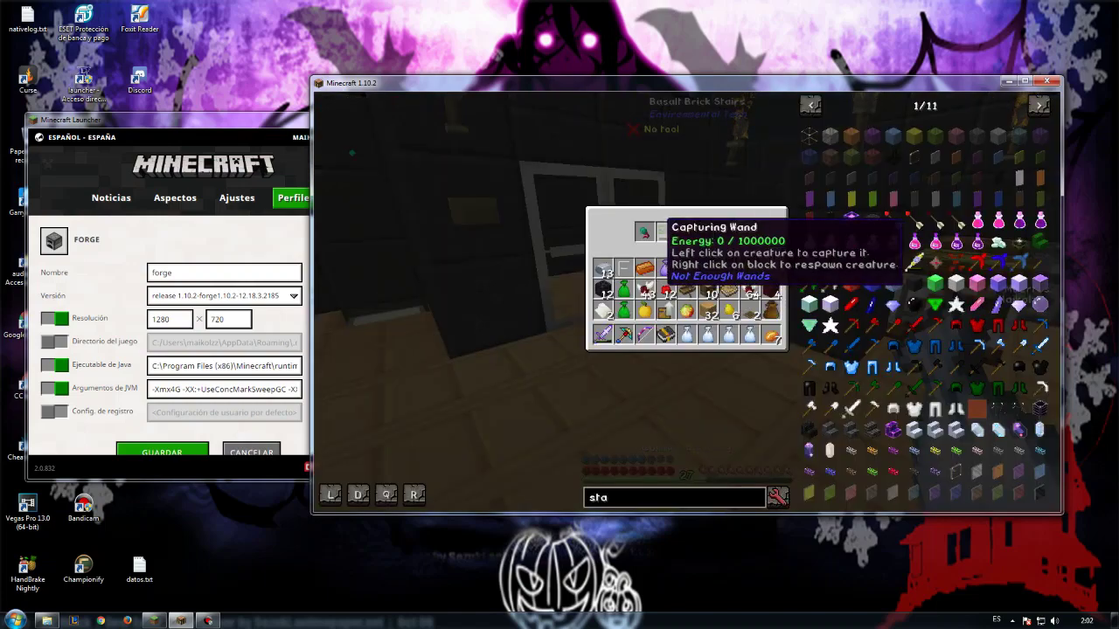
{"action": "left_click", "coordinate": [662, 236]}
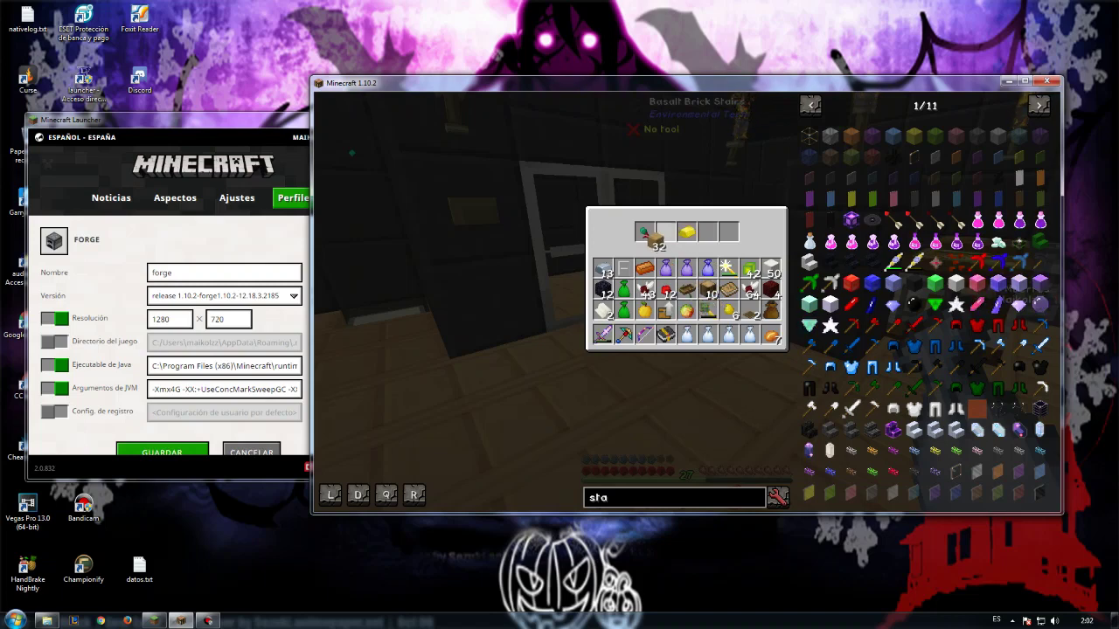
{"action": "left_click", "coordinate": [665, 311]}
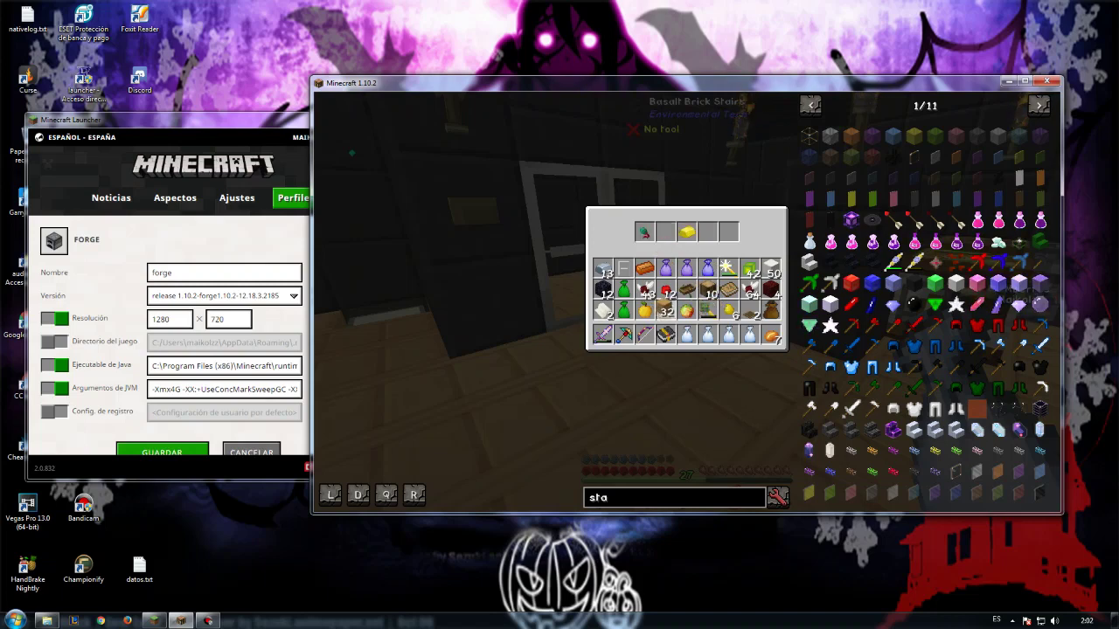
{"action": "left_click", "coordinate": [665, 311]}
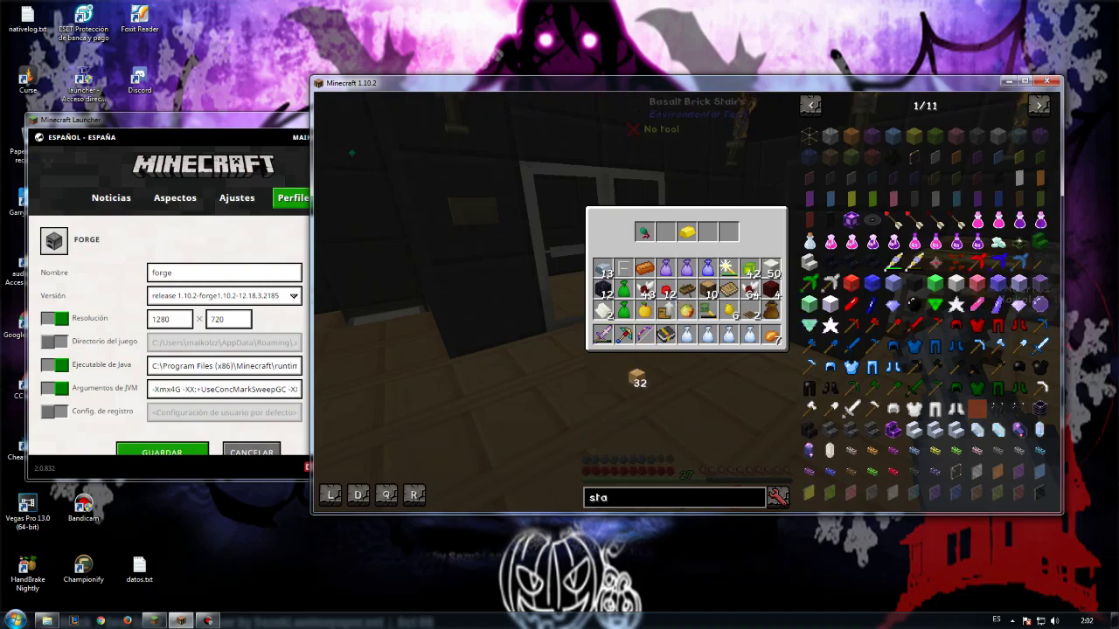
{"action": "key", "text": "Escape"}
Open the other Common Lootbags in the hotbar one after another and inspect the items inside each.
{"action": "scroll", "coordinate": [687, 302], "scroll_direction": "up", "scroll_amount": 1}
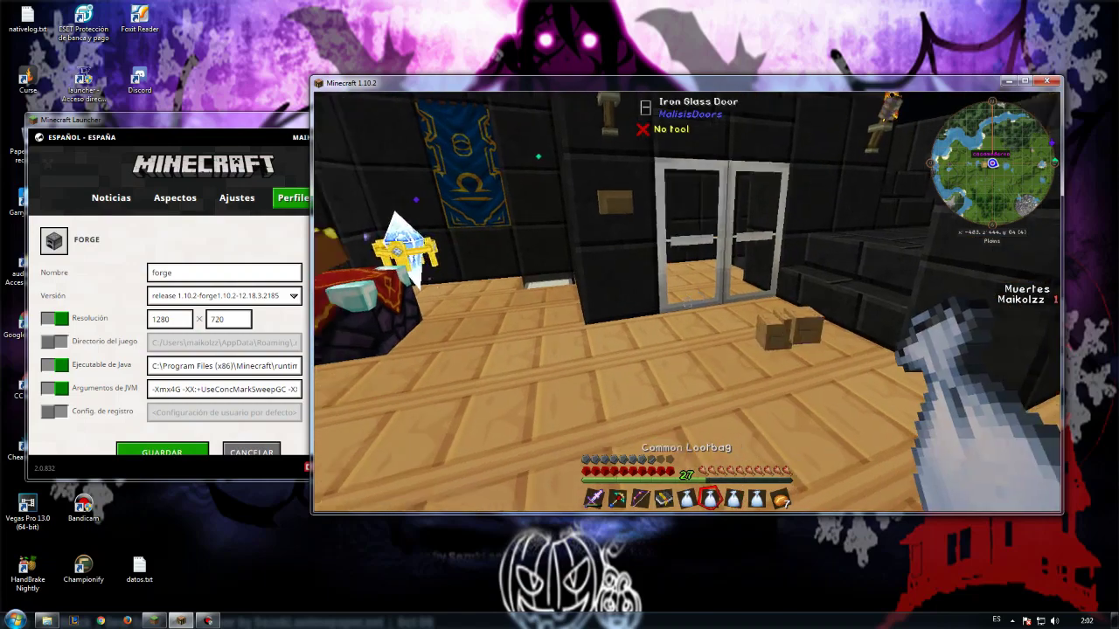
{"action": "key", "text": "e"}
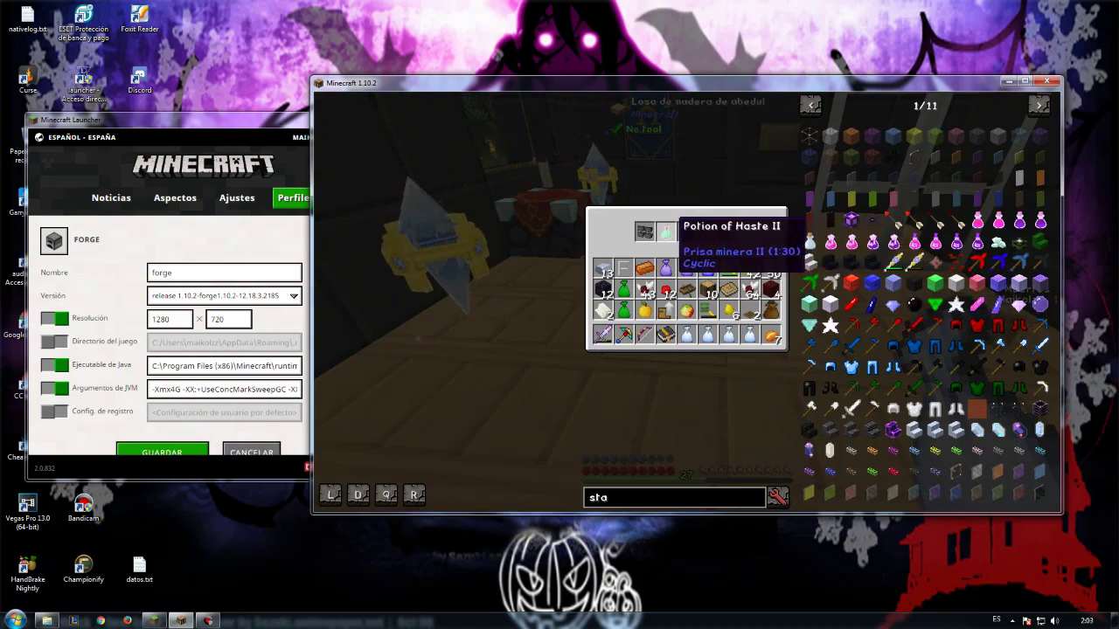
{"action": "key", "text": "e"}
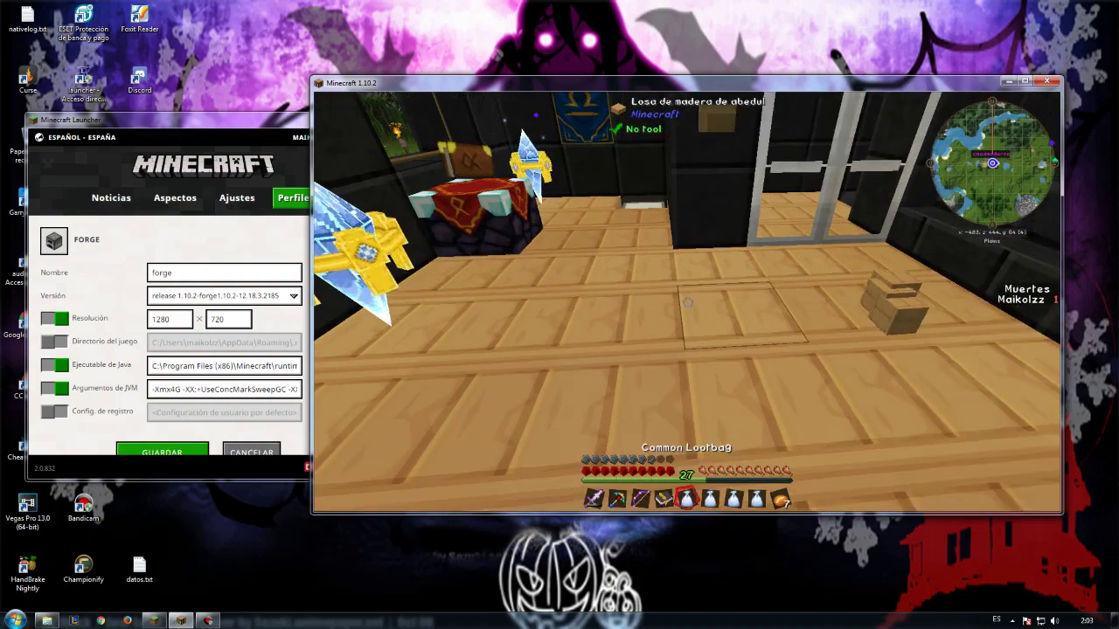
{"action": "key", "text": "e"}
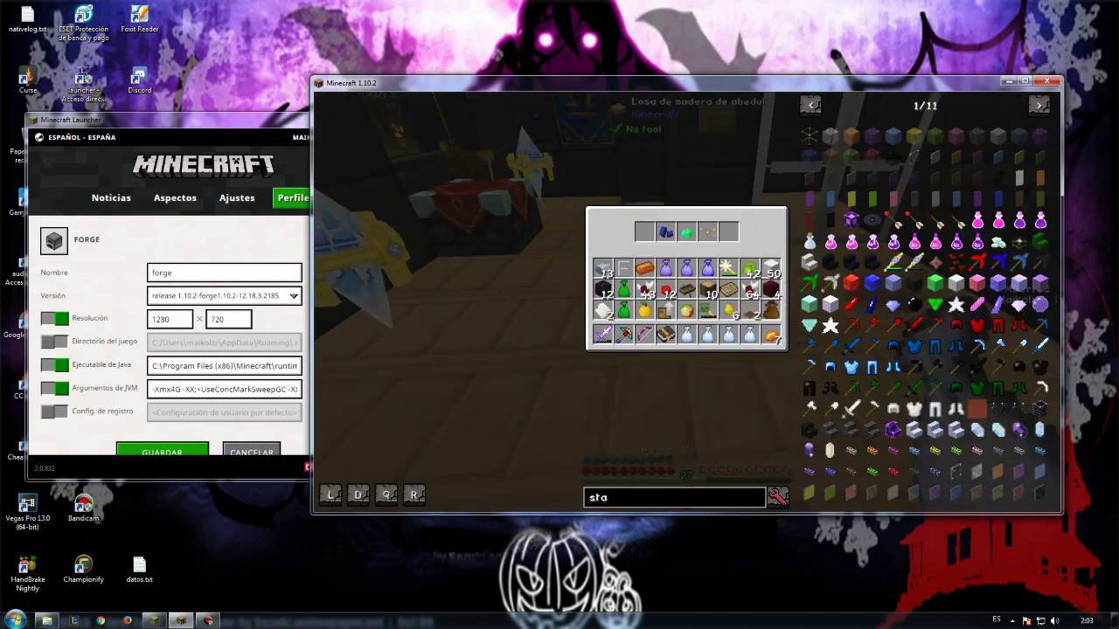
{"action": "key", "text": "e"}
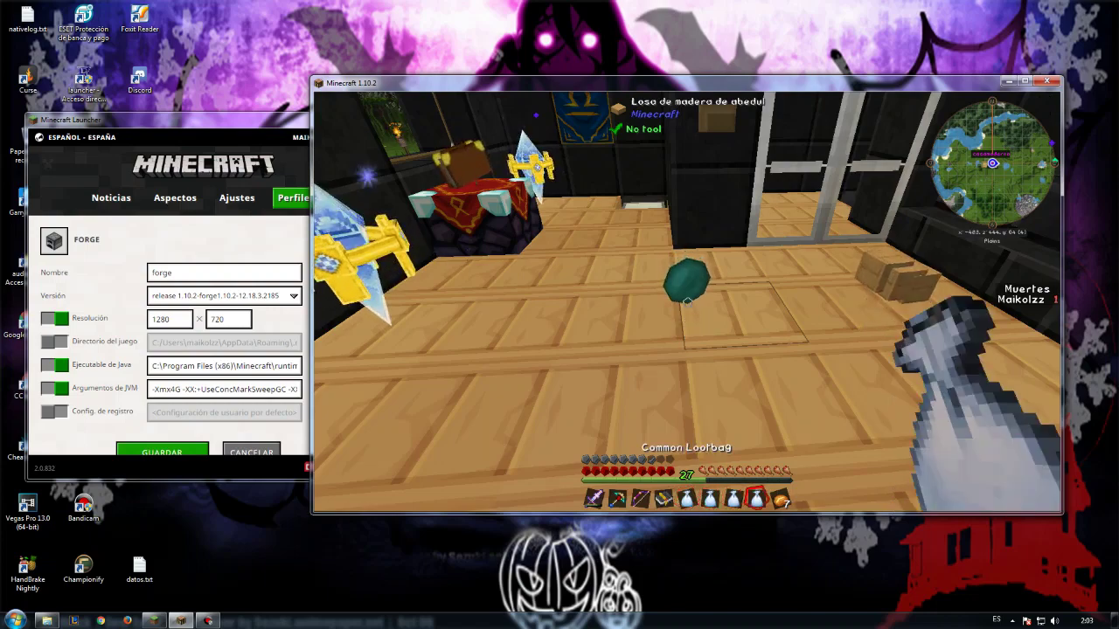
{"action": "right_click", "coordinate": [686, 302]}
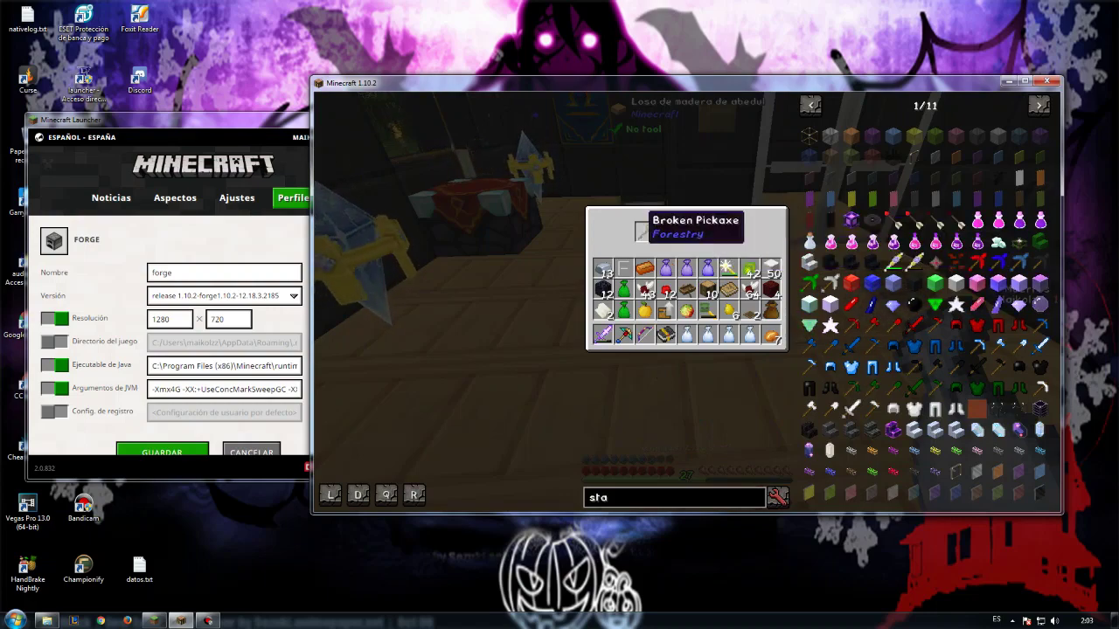
{"action": "key", "text": "e"}
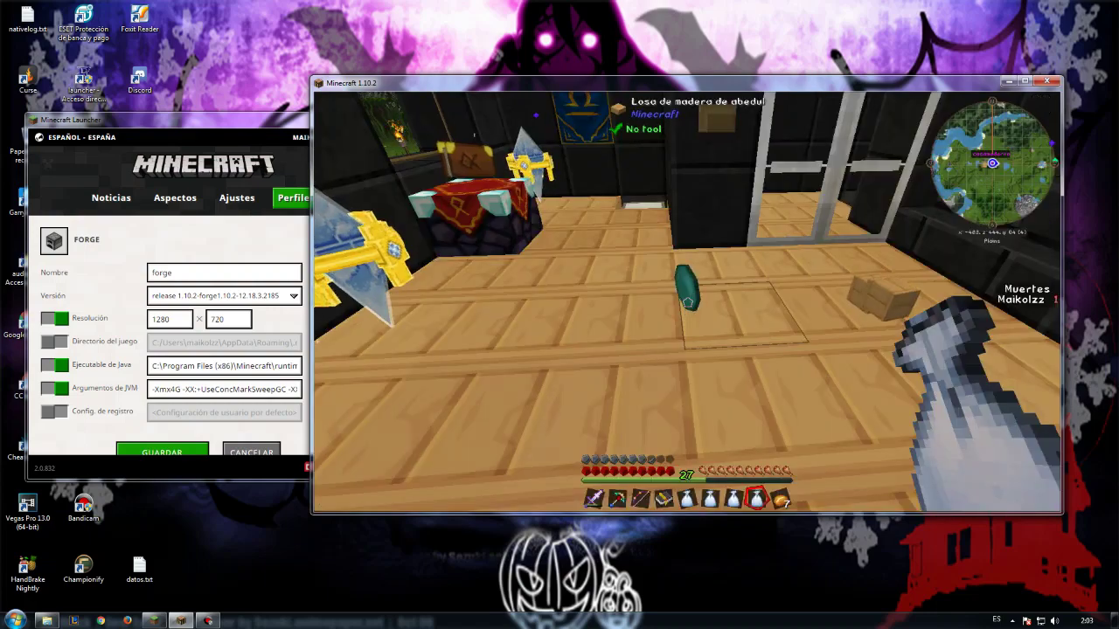
Combine four Common Lootbags in the inventory crafting grid and put the crafted Uncommon Lootbag in the eighth hotbar slot.
{"action": "key", "text": "e"}
{"action": "left_click", "coordinate": [707, 381]}
{"action": "left_click", "coordinate": [707, 256]}
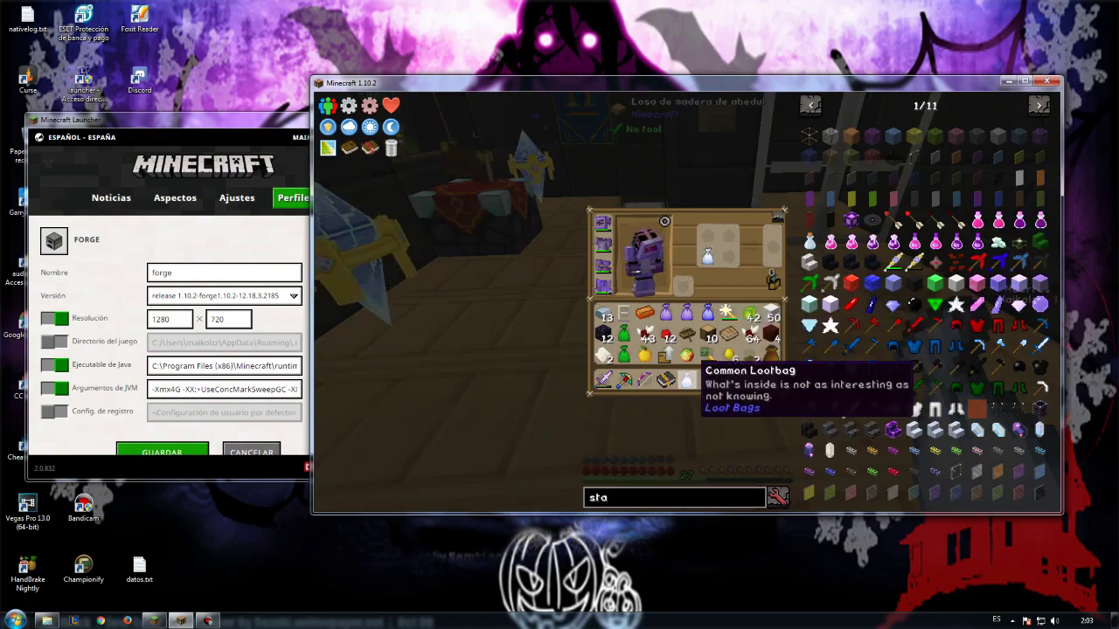
{"action": "left_click", "coordinate": [690, 380]}
{"action": "left_click", "coordinate": [714, 236]}
{"action": "left_click", "coordinate": [727, 236]}
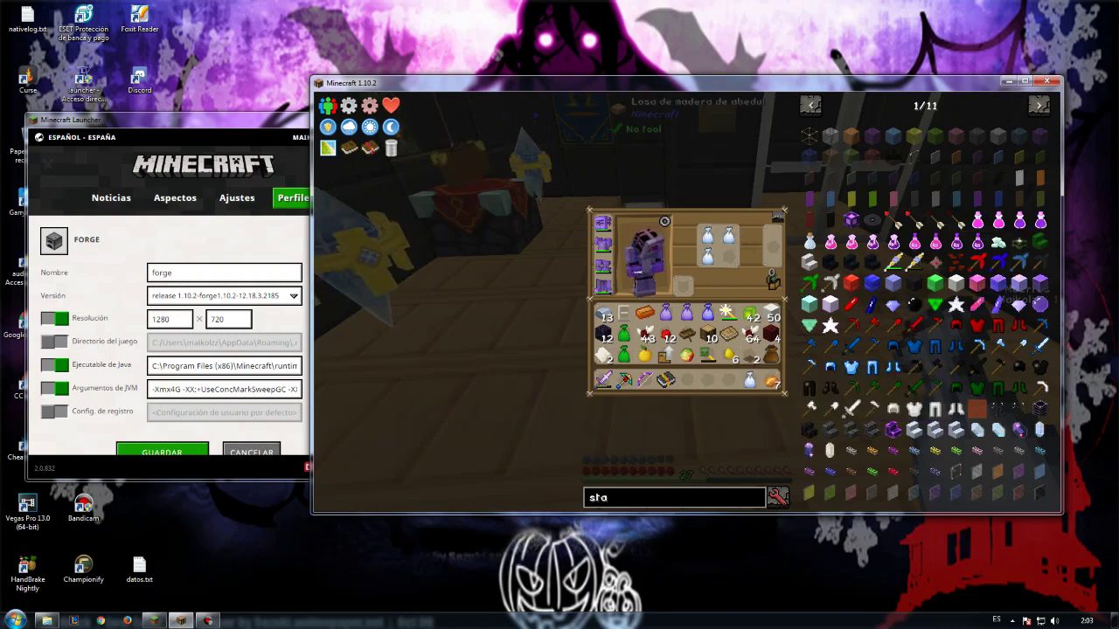
{"action": "left_click", "coordinate": [750, 380]}
{"action": "left_click", "coordinate": [727, 256]}
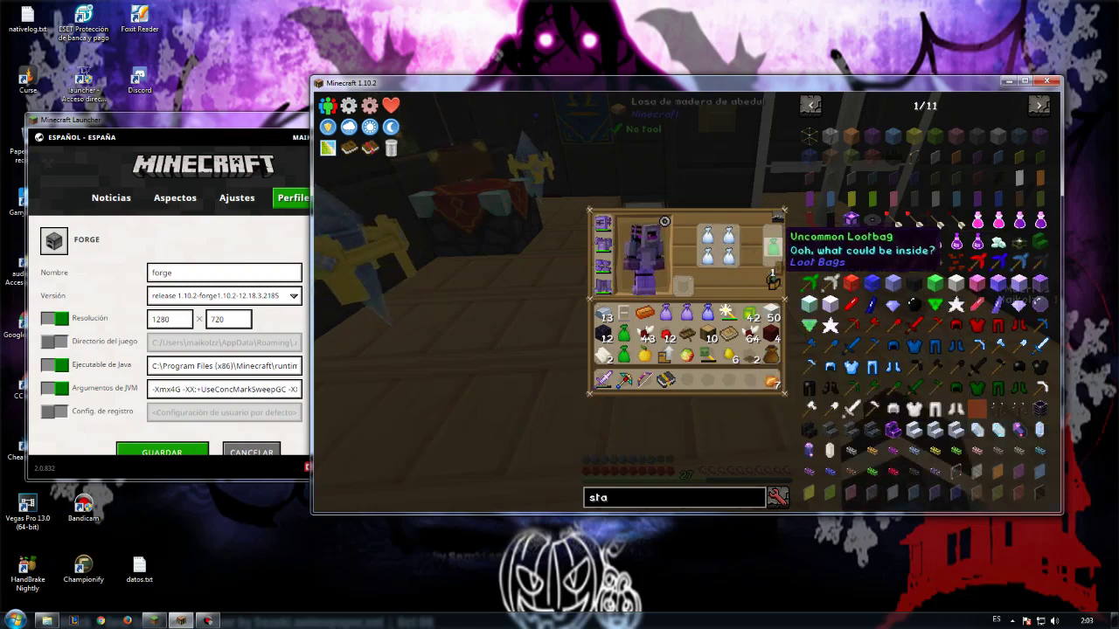
{"action": "left_click", "coordinate": [772, 247]}
{"action": "left_click", "coordinate": [750, 383]}
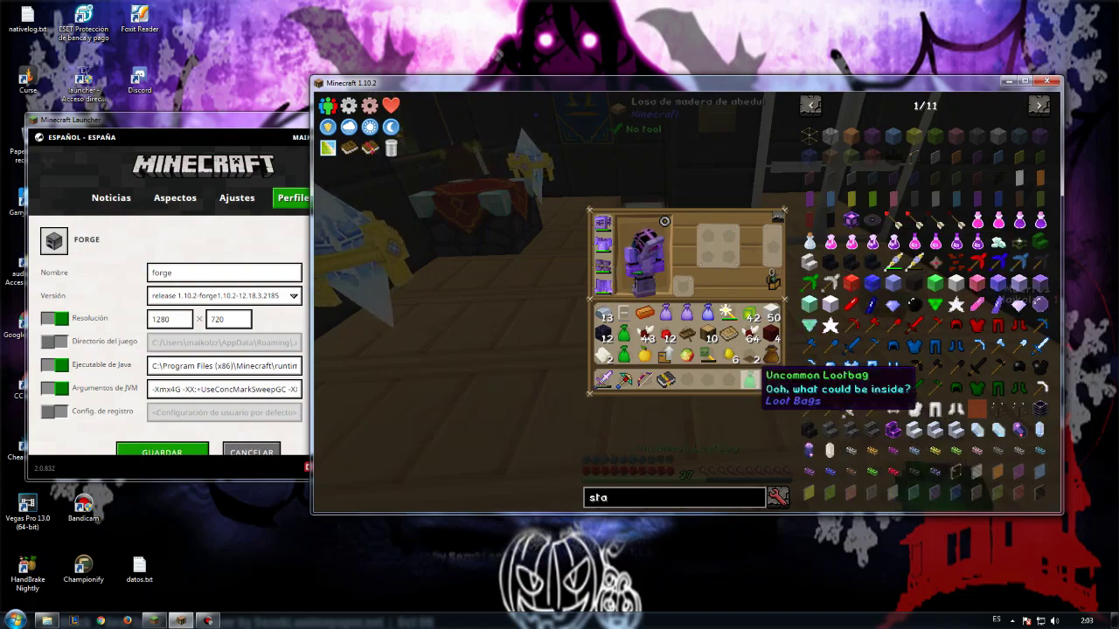
Inspect the crafted Uncommon Lootbag's contents and move another Uncommon Lootbag from the inventory into the seventh hotbar slot.
{"action": "key", "text": "e"}
{"action": "key", "text": "e"}
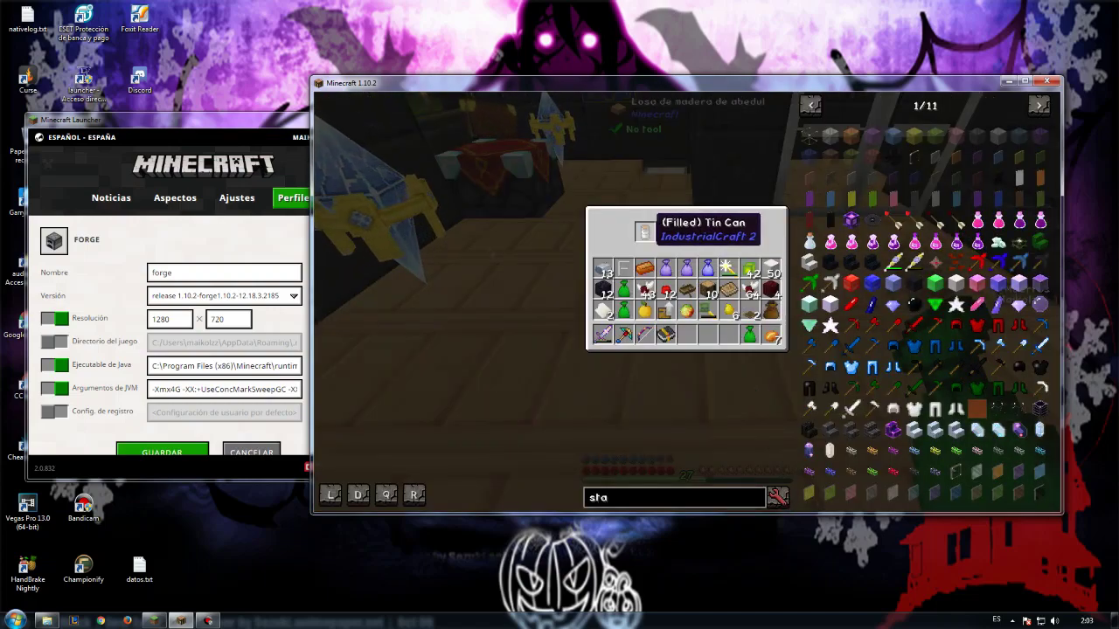
{"action": "key", "text": "e"}
{"action": "key", "text": "e"}
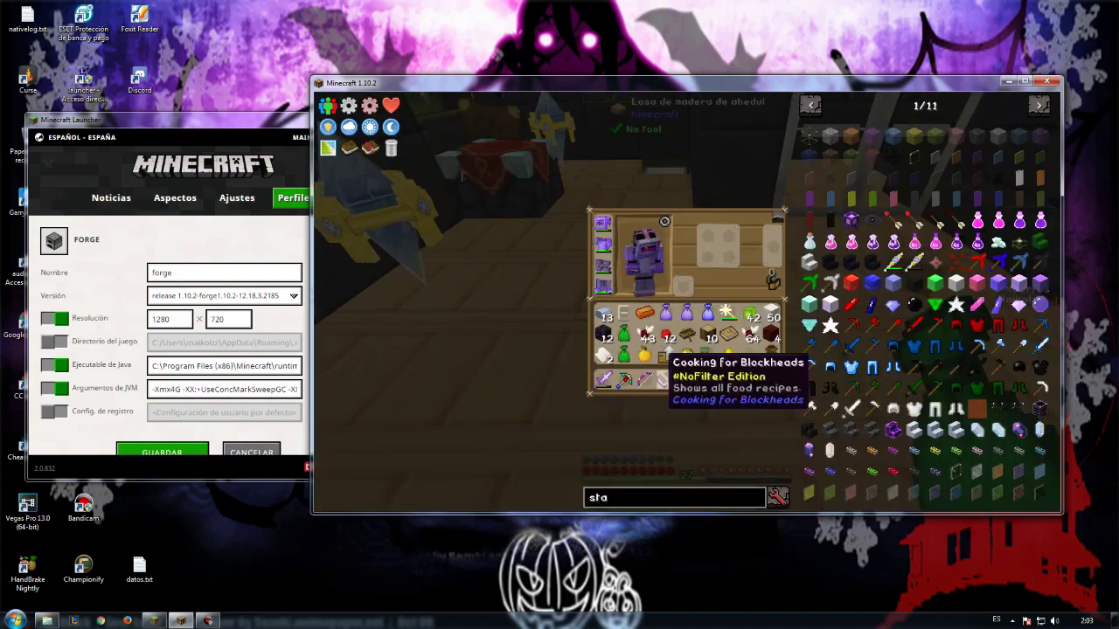
{"action": "left_click", "coordinate": [623, 355]}
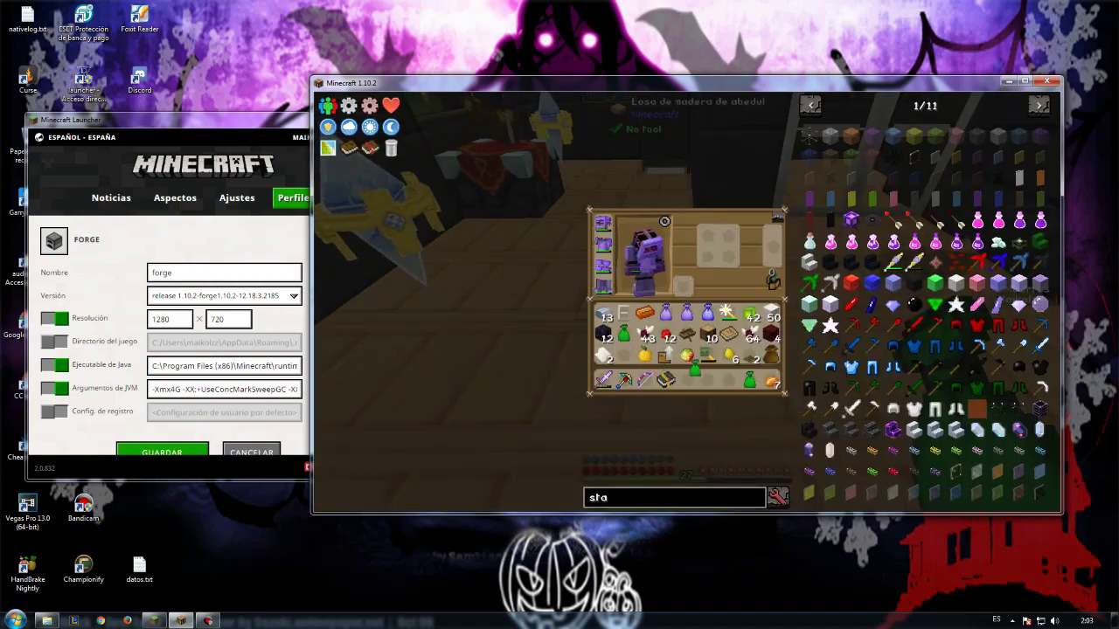
{"action": "left_click", "coordinate": [728, 378]}
{"action": "key", "text": "e"}
Open the Uncommon Lootbag in the seventh hotbar slot and take the Weapon Case: Baubles Rings into the sixth slot.
{"action": "right_click", "coordinate": [687, 303]}
{"action": "left_click", "coordinate": [668, 231]}
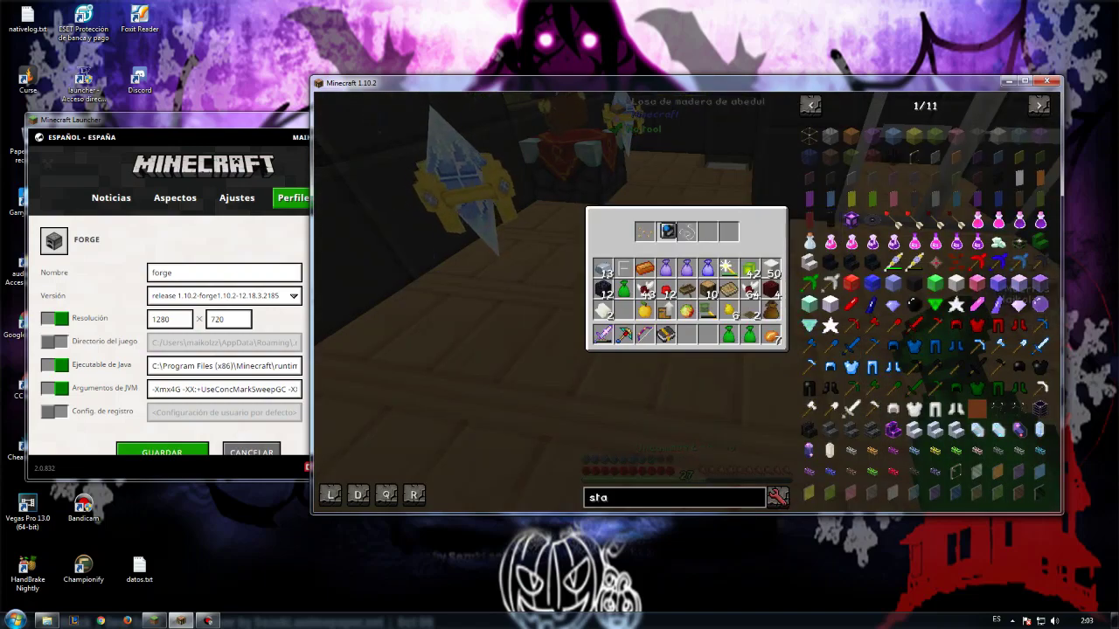
{"action": "left_click", "coordinate": [707, 335]}
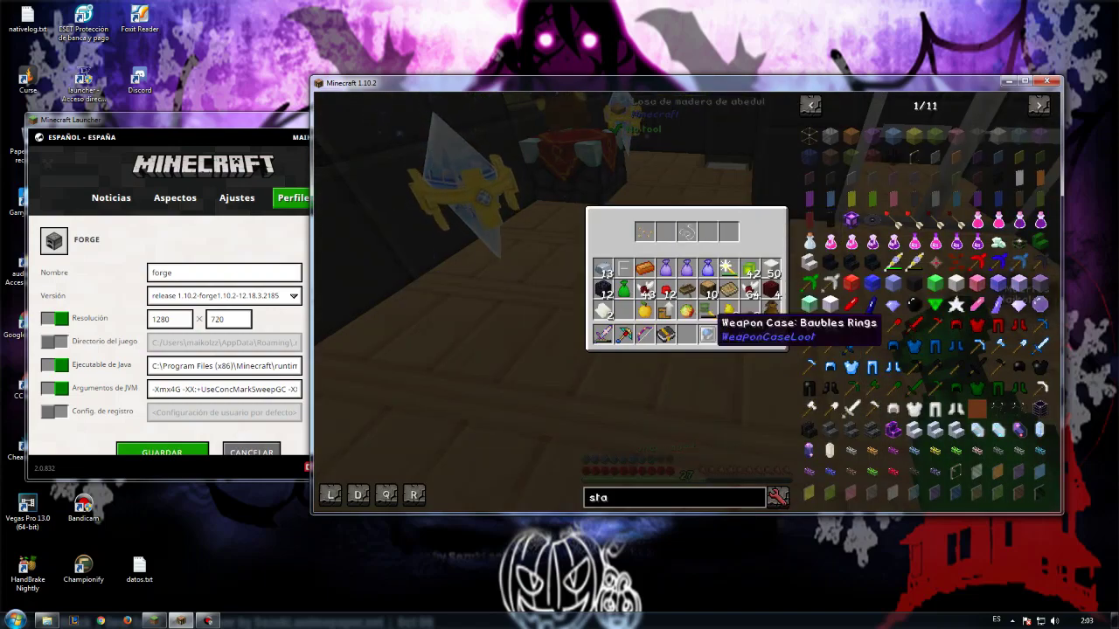
{"action": "key", "text": "e"}
Move the remaining Uncommon Lootbag from the inventory into the fifth hotbar slot and inspect the items inside it.
{"action": "key", "text": "e"}
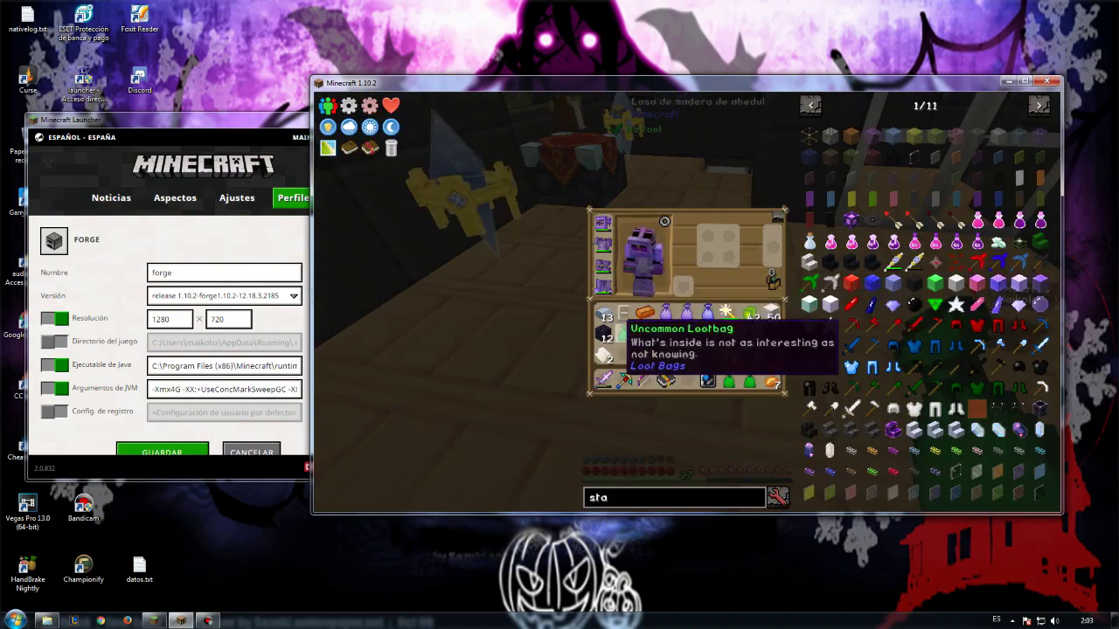
{"action": "left_click", "coordinate": [623, 335]}
{"action": "left_click", "coordinate": [686, 379]}
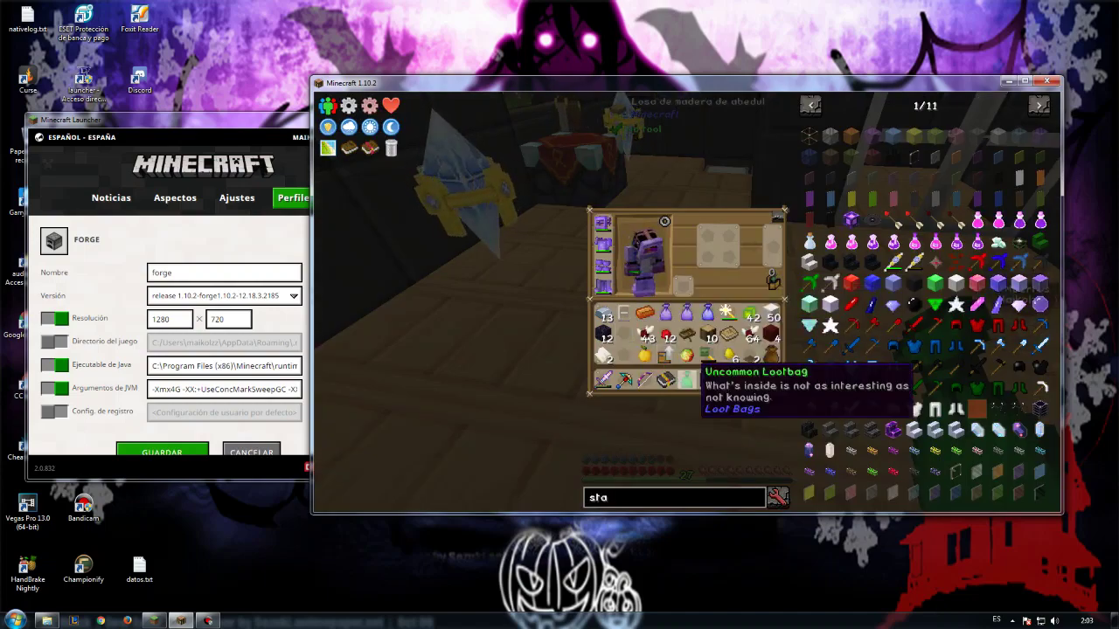
{"action": "key", "text": "e"}
{"action": "scroll", "coordinate": [686, 301], "scroll_direction": "up", "scroll_amount": 1}
{"action": "scroll", "coordinate": [686, 302], "scroll_direction": "down", "scroll_amount": 1}
{"action": "key", "text": "e"}
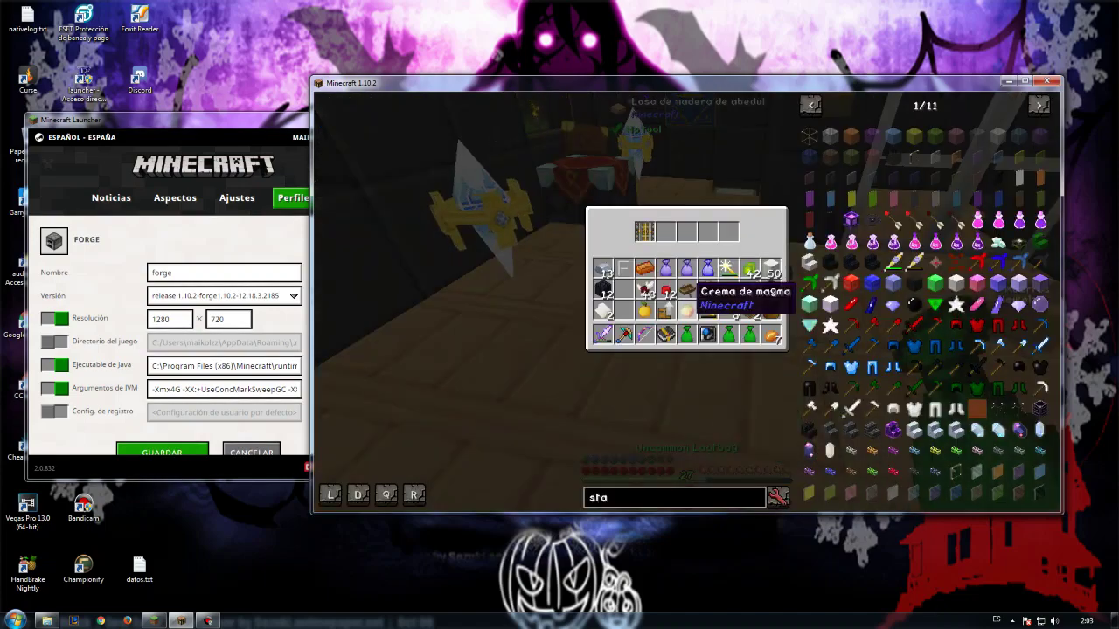
{"action": "key", "text": "e"}
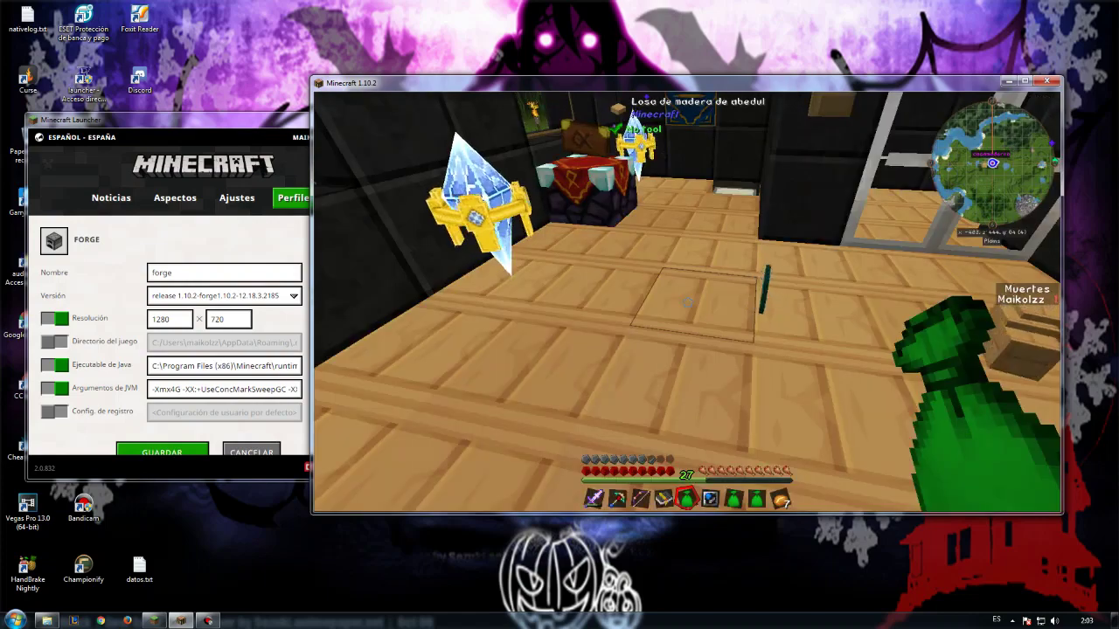
Use the Weapon Case: Baubles Rings and equip the item obtained from it in the lower ring slot of the baubles inventory.
{"action": "scroll", "coordinate": [686, 301], "scroll_direction": "down", "scroll_amount": 1}
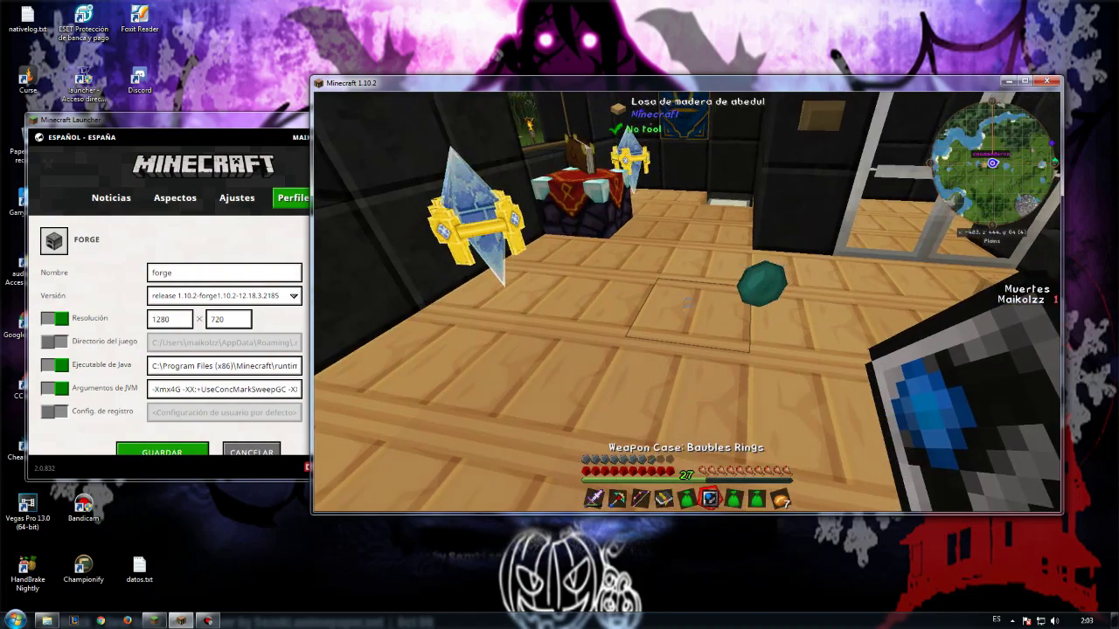
{"action": "right_click", "coordinate": [686, 302]}
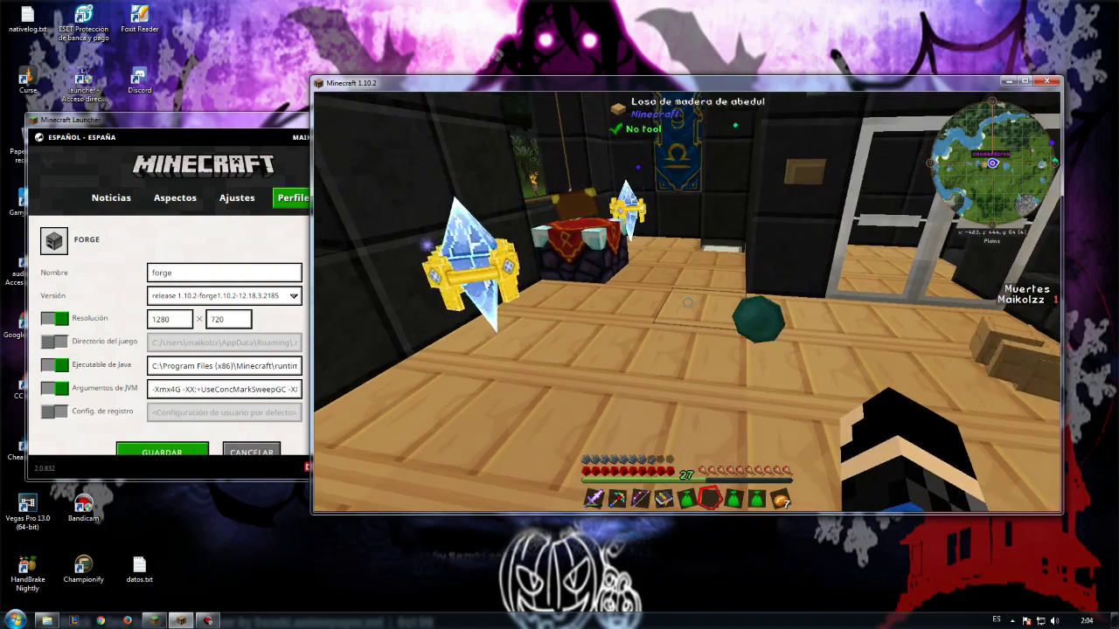
{"action": "key", "text": "e"}
{"action": "mouse_move", "coordinate": [622, 332]}
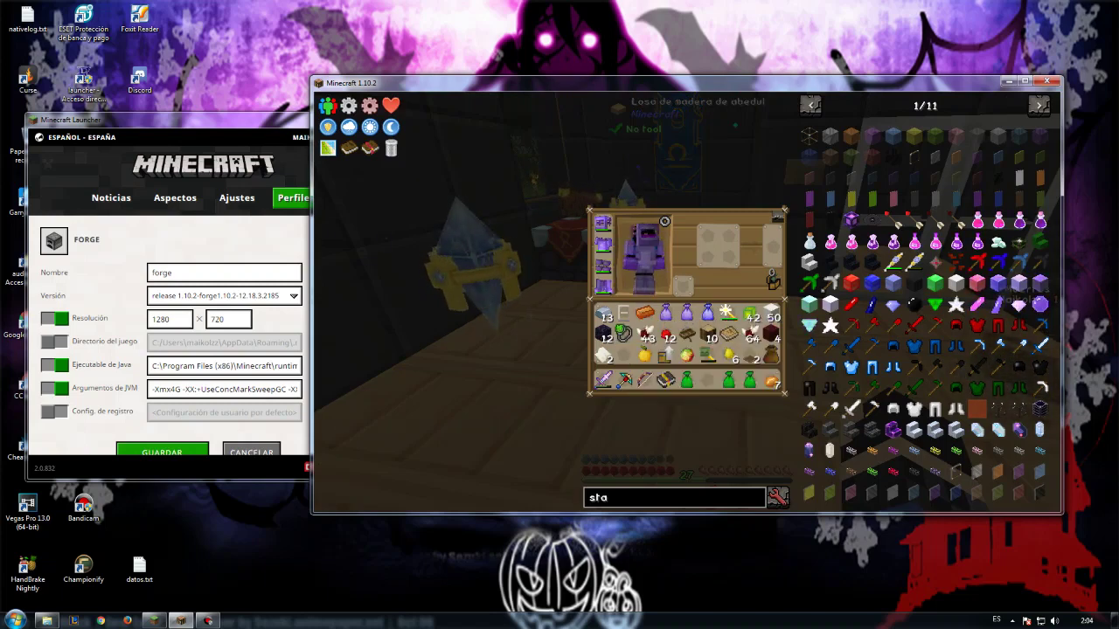
{"action": "left_click", "coordinate": [664, 221]}
{"action": "left_click", "coordinate": [621, 332]}
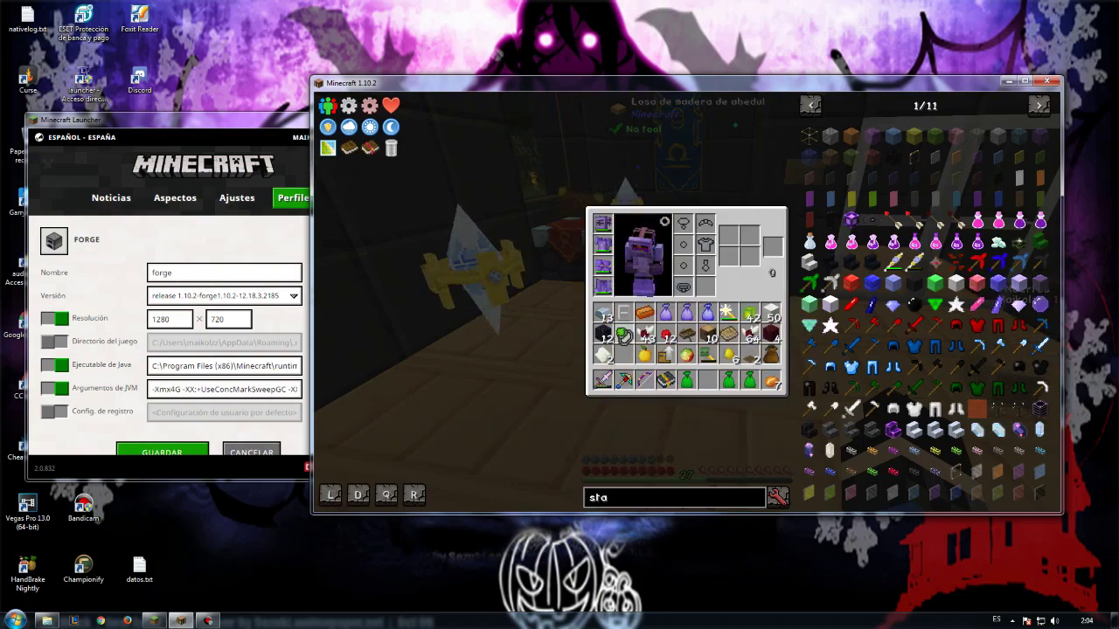
{"action": "left_click", "coordinate": [705, 244]}
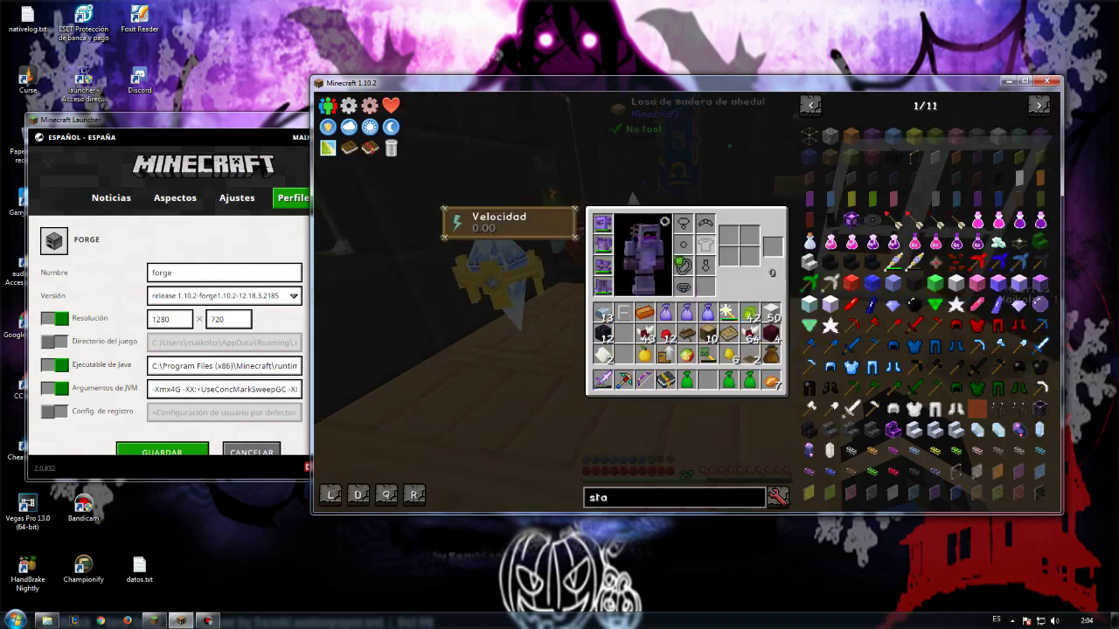
{"action": "key", "text": "e"}
Pick up the ender pearl from the house floor and walk through the room past the glass doors.
{"action": "key", "text": "w"}
{"action": "key", "text": "w"}
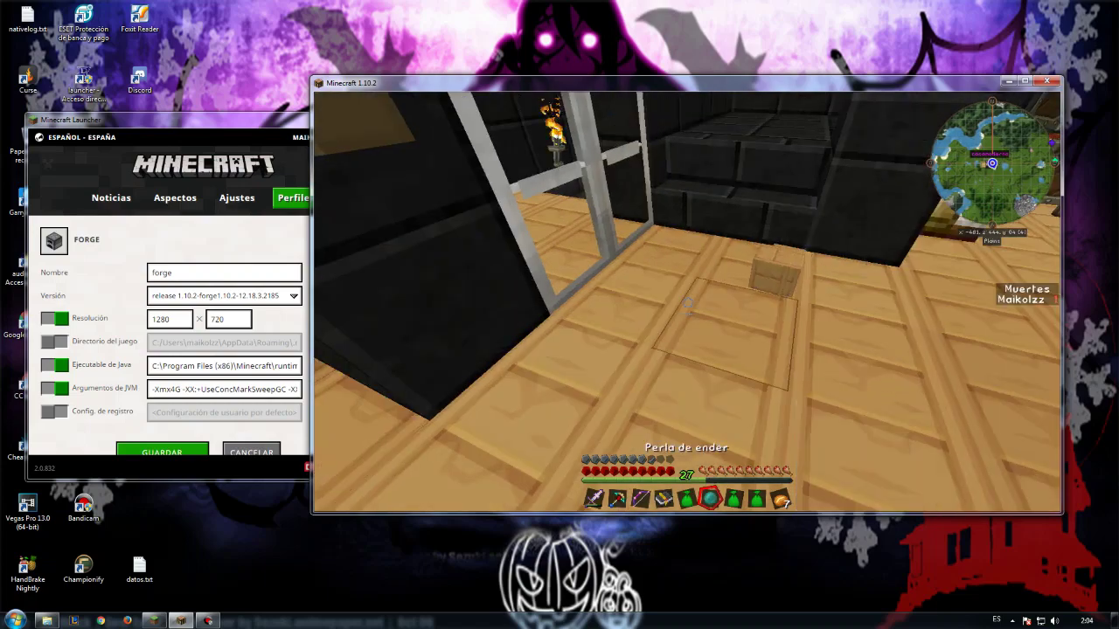
{"action": "key", "text": "w"}
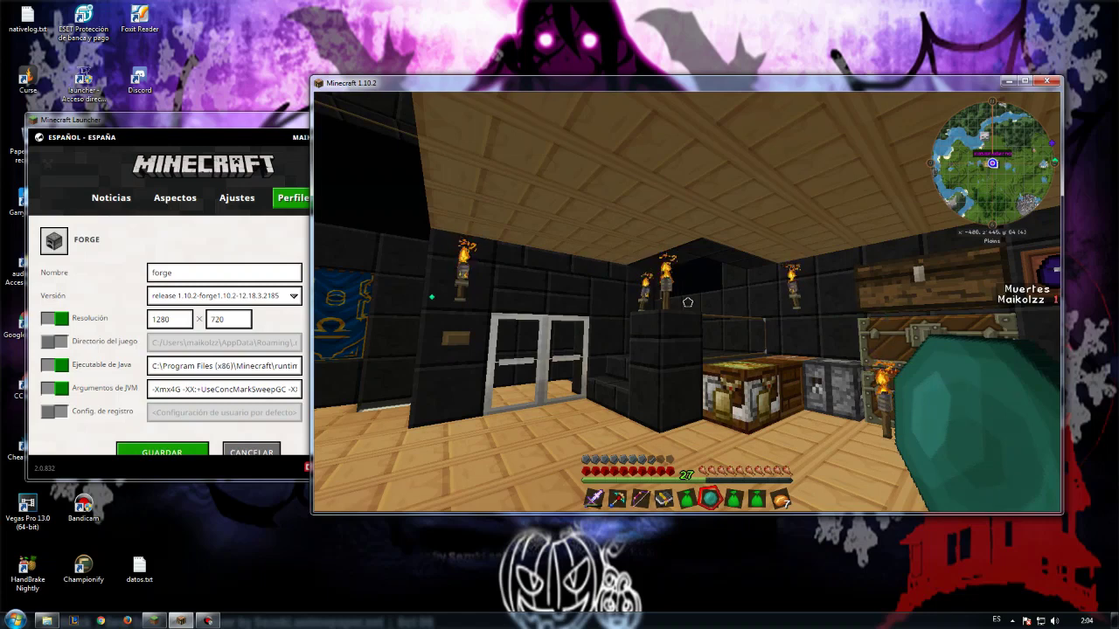
Save the world and quit to the main menu, switching to the Minecraft Launcher and repositioning its window beside the game.
{"action": "key", "text": "Escape"}
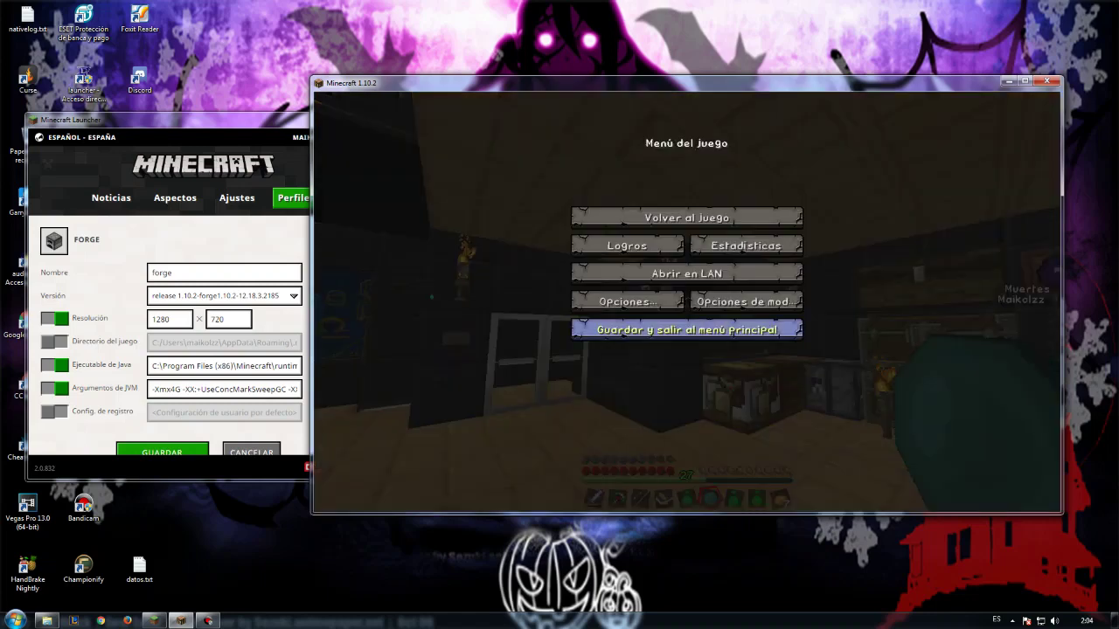
{"action": "left_click", "coordinate": [686, 330]}
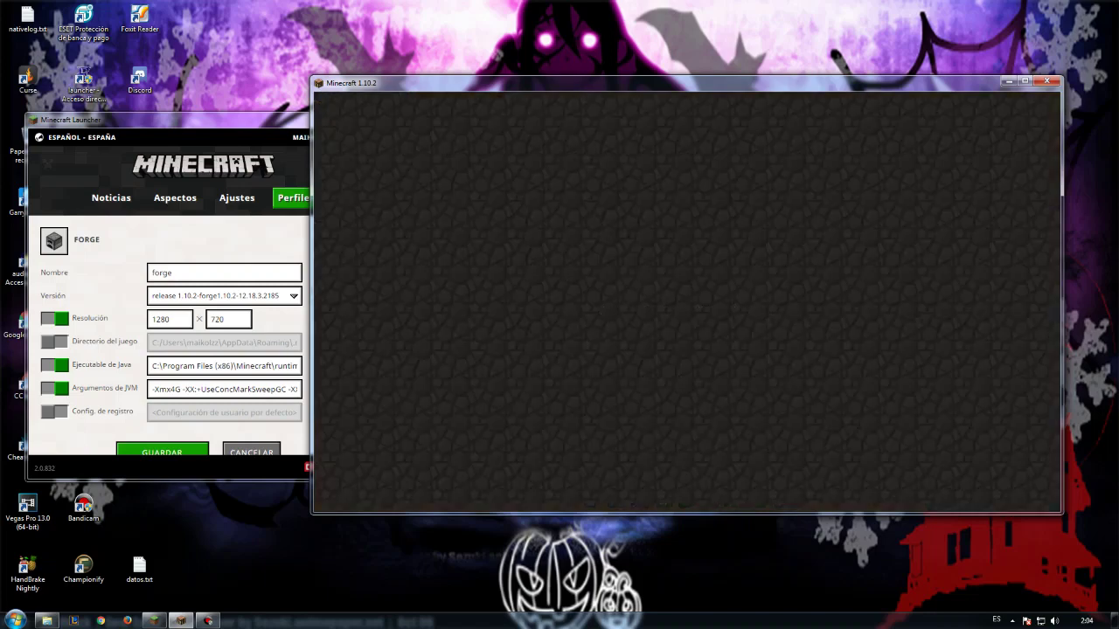
{"action": "key", "text": "alt+Tab"}
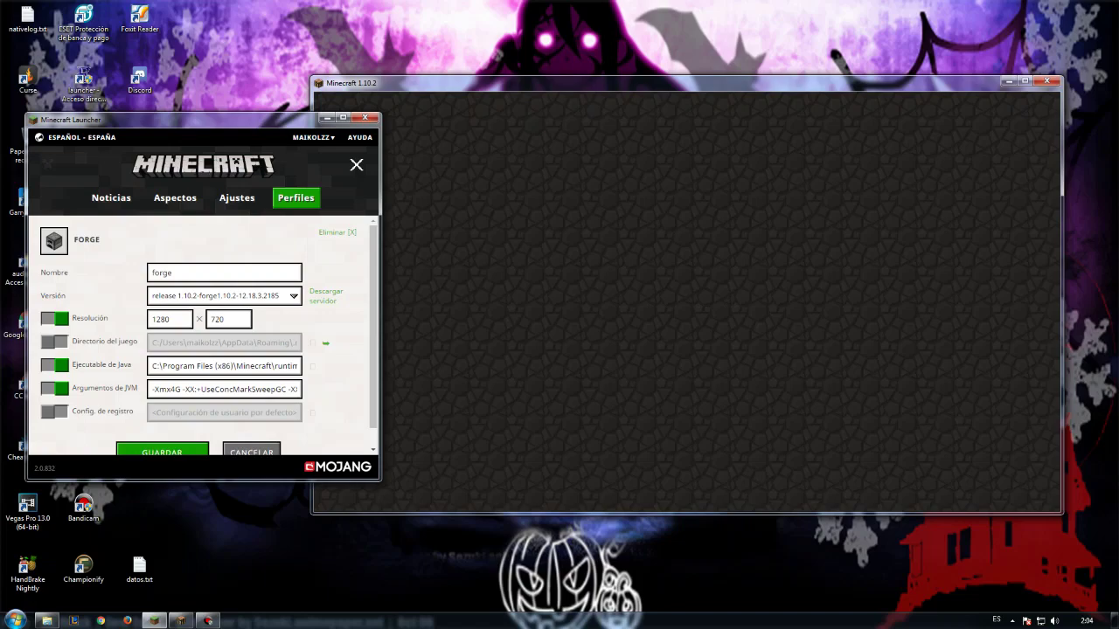
{"action": "left_click_drag", "start_coordinate": [201, 119], "coordinate": [240, 94]}
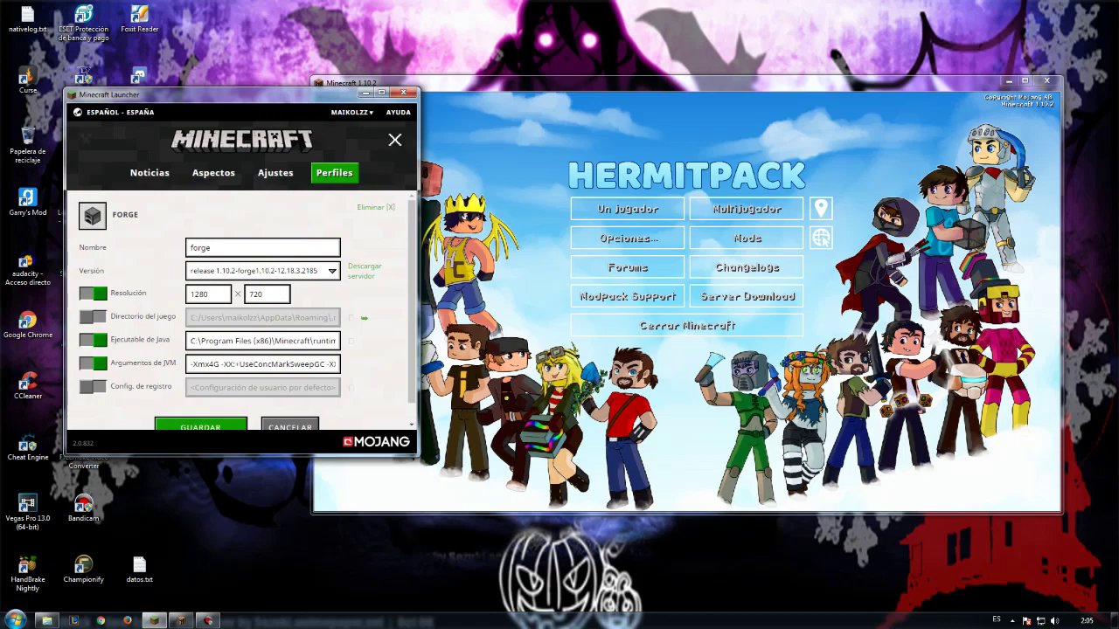
Examine the full Java executable path in the forge profile, from the Program Files (x86) folder through to javaw.exe.
{"action": "left_click", "coordinate": [196, 341]}
{"action": "left_click_drag", "start_coordinate": [197, 341], "coordinate": [276, 340]}
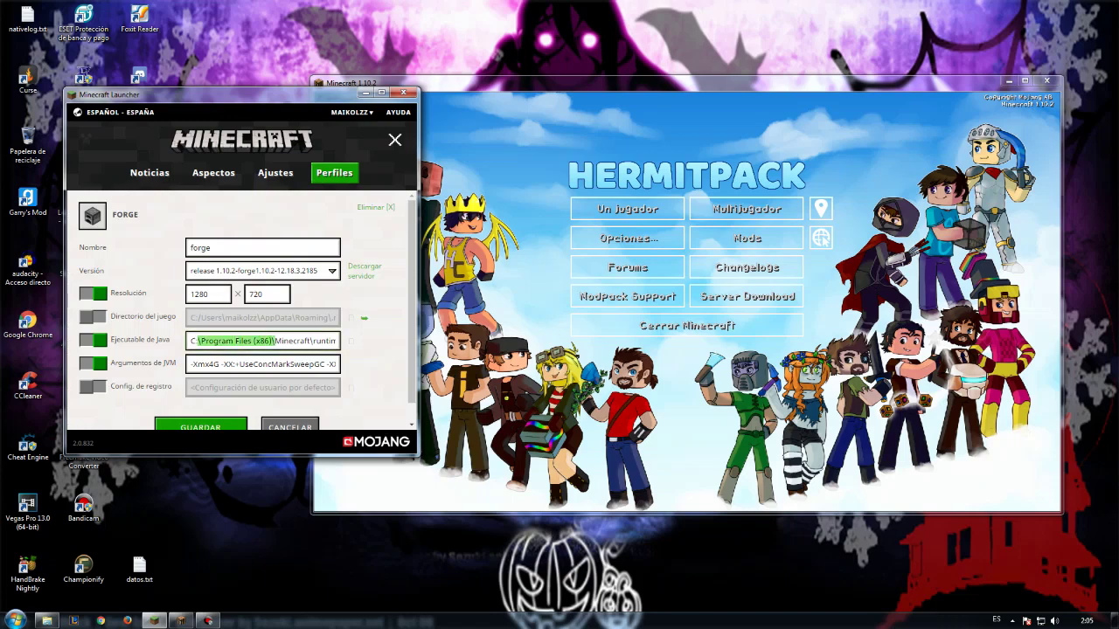
{"action": "left_click", "coordinate": [251, 340]}
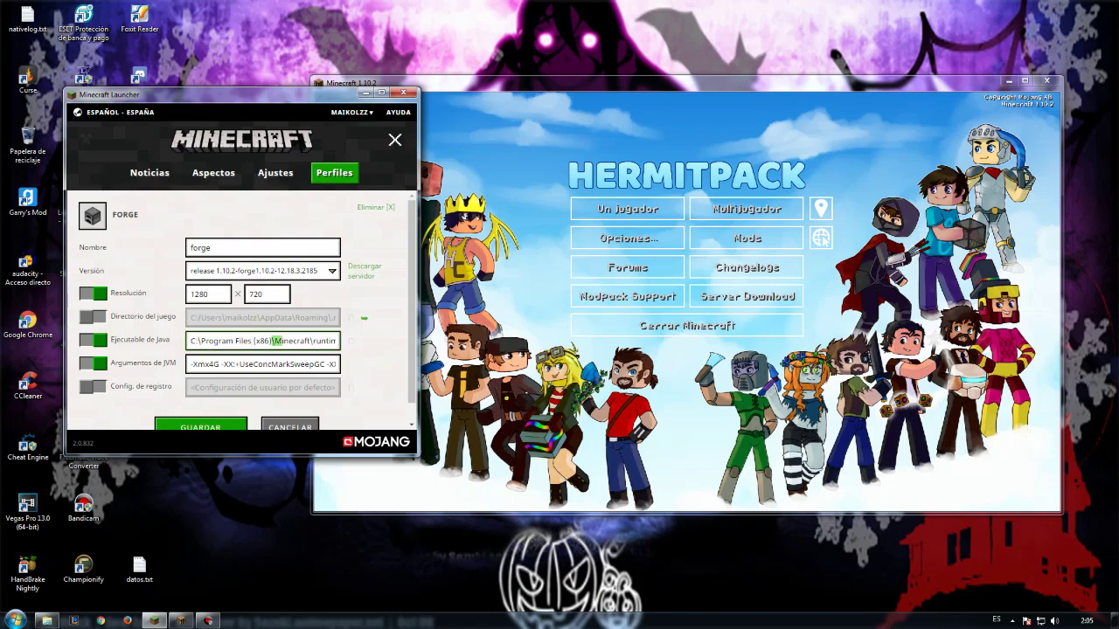
{"action": "mouse_move", "coordinate": [310, 341]}
{"action": "left_mouse_down"}
{"action": "mouse_move", "coordinate": [336, 341]}
{"action": "mouse_move", "coordinate": [312, 341]}
{"action": "left_mouse_up"}
{"action": "left_click", "coordinate": [306, 341]}
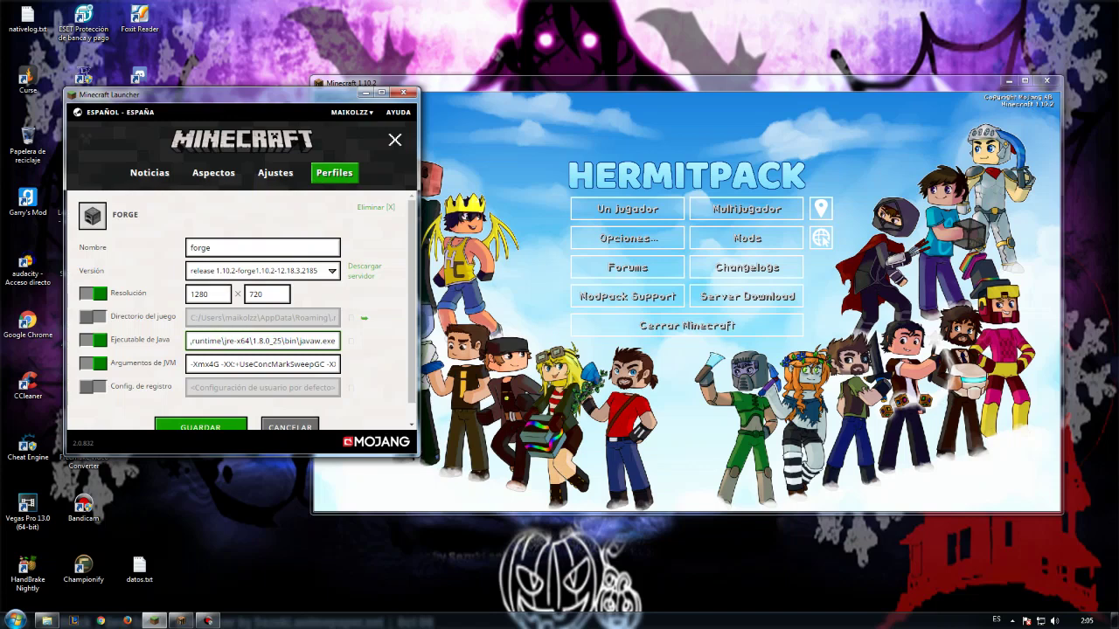
{"action": "double_click", "coordinate": [237, 340]}
{"action": "left_click", "coordinate": [252, 341]}
{"action": "key", "text": "ctrl+a"}
{"action": "left_click", "coordinate": [297, 340]}
Switch to Windows Explorer and open the Minecraft folder inside "hermitpack serie de mods 3".
{"action": "left_click", "coordinate": [47, 620]}
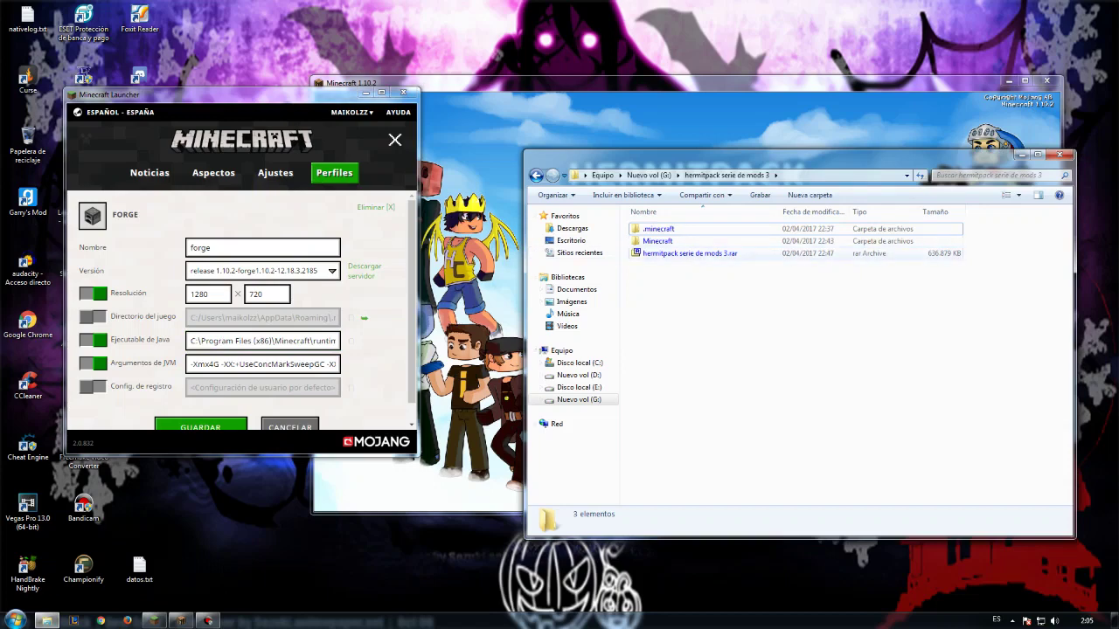
{"action": "left_click", "coordinate": [677, 253]}
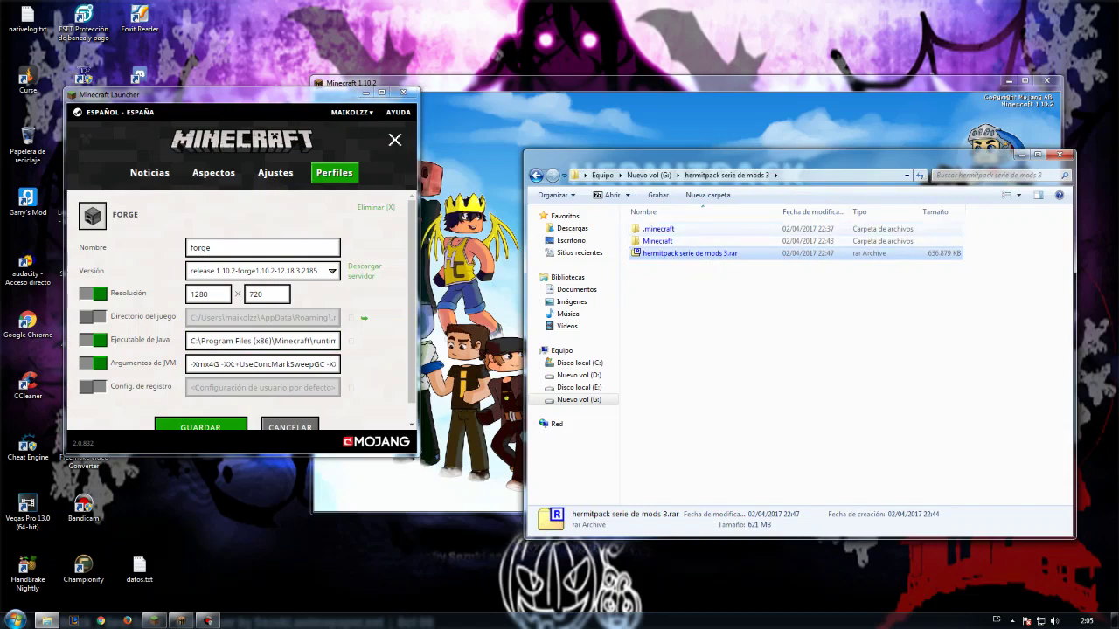
{"action": "left_click", "coordinate": [657, 241]}
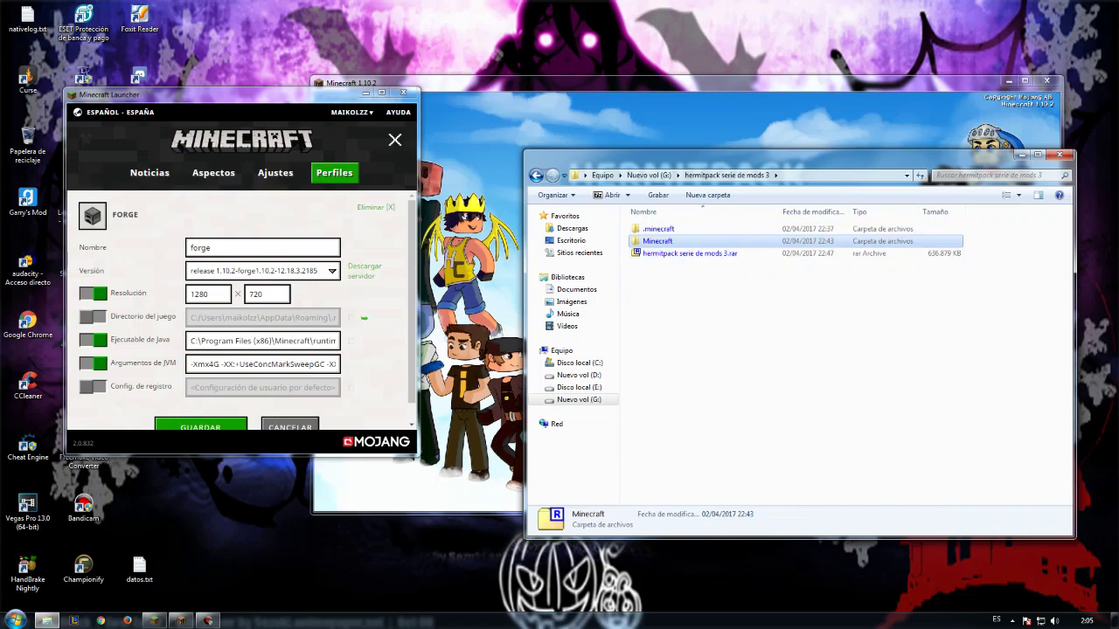
{"action": "key", "text": "Return"}
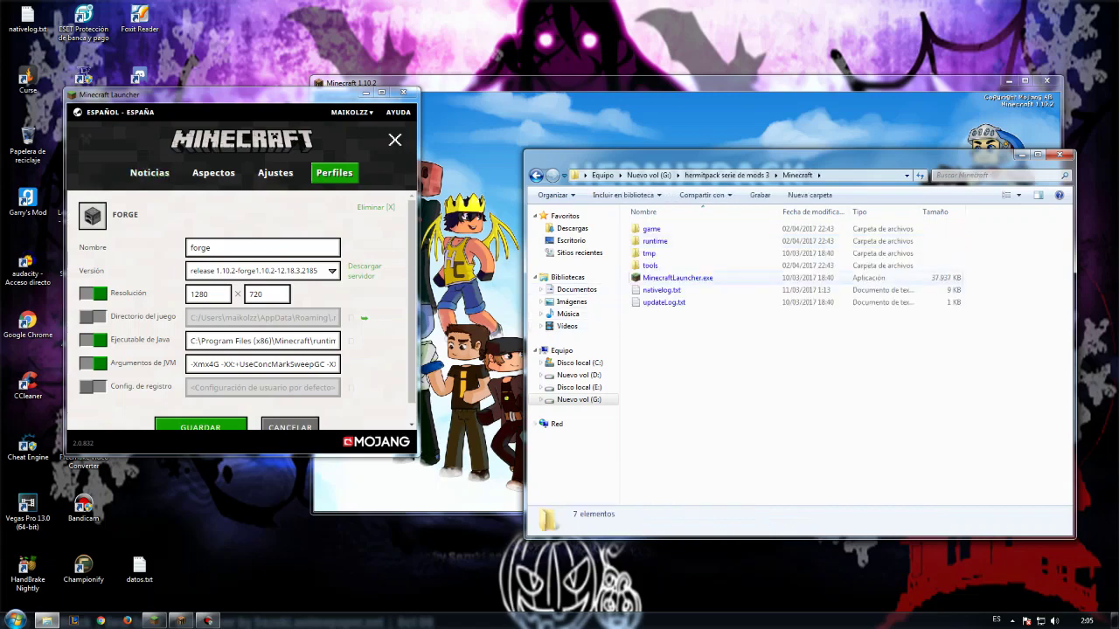
Browse to runtime\jre-x64\1.8.0_25\bin within the Minecraft folder and select javaw.exe.
{"action": "double_click", "coordinate": [654, 241]}
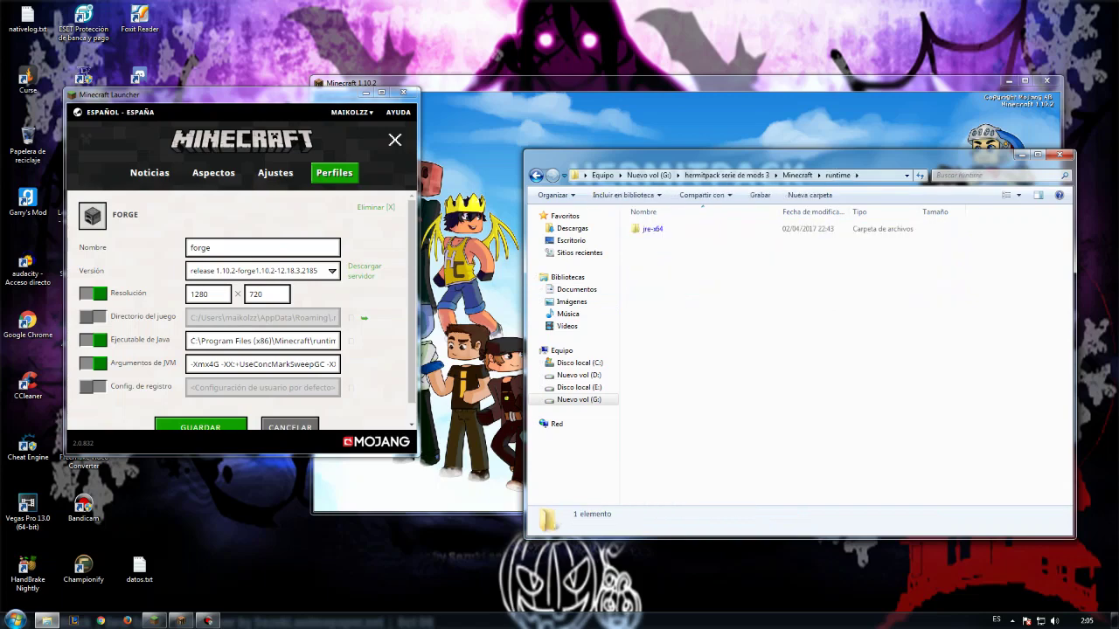
{"action": "double_click", "coordinate": [649, 229]}
{"action": "double_click", "coordinate": [654, 229]}
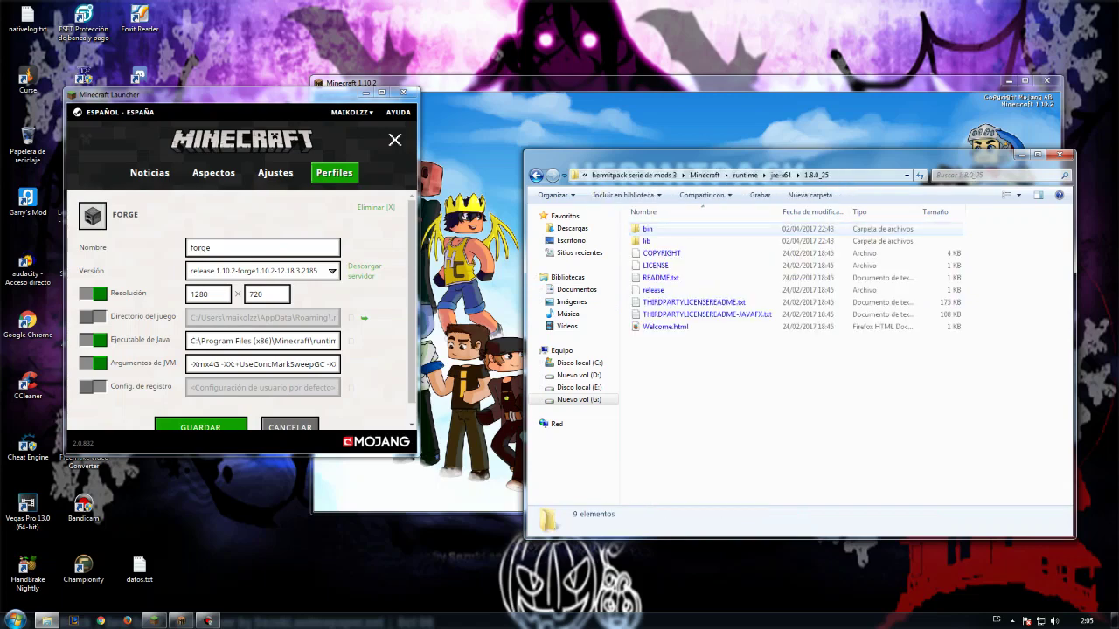
{"action": "double_click", "coordinate": [648, 229]}
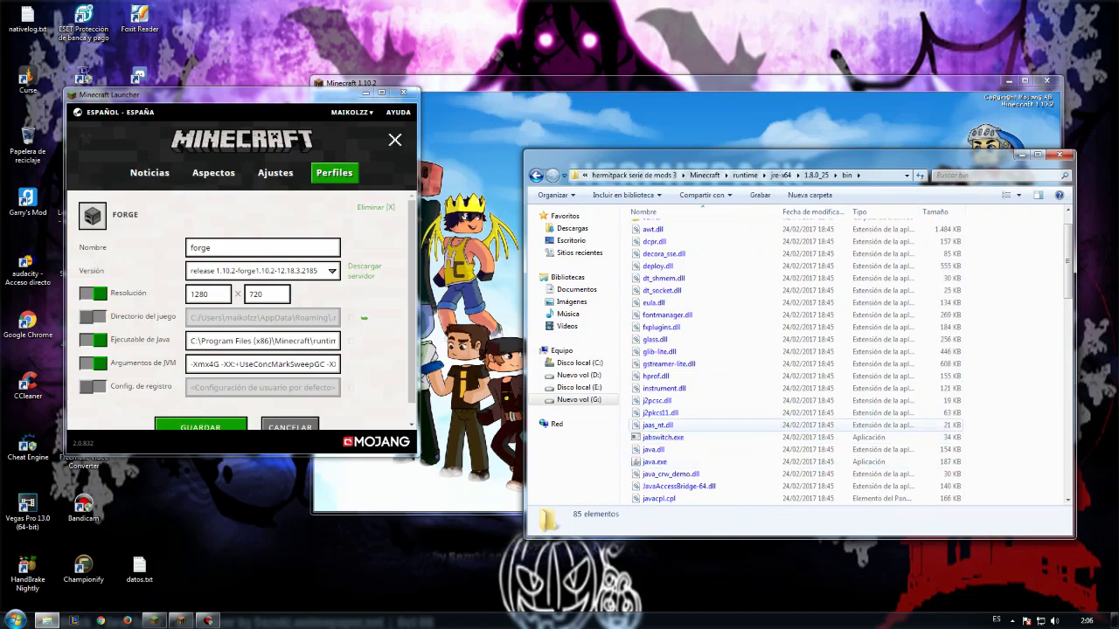
{"action": "scroll", "coordinate": [664, 401], "scroll_direction": "down", "scroll_amount": 3}
{"action": "left_click", "coordinate": [657, 462]}
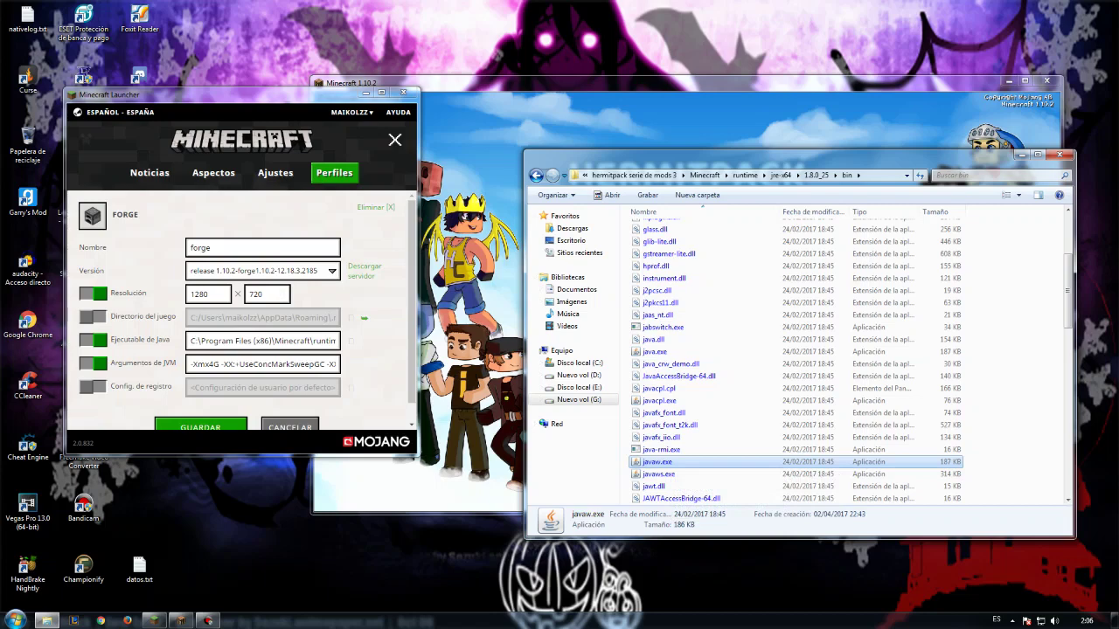
Bring up the forge profile's JVM arguments in the Minecraft Launcher and reposition the launcher window, dismissing the recorder window.
{"action": "left_click", "coordinate": [225, 364]}
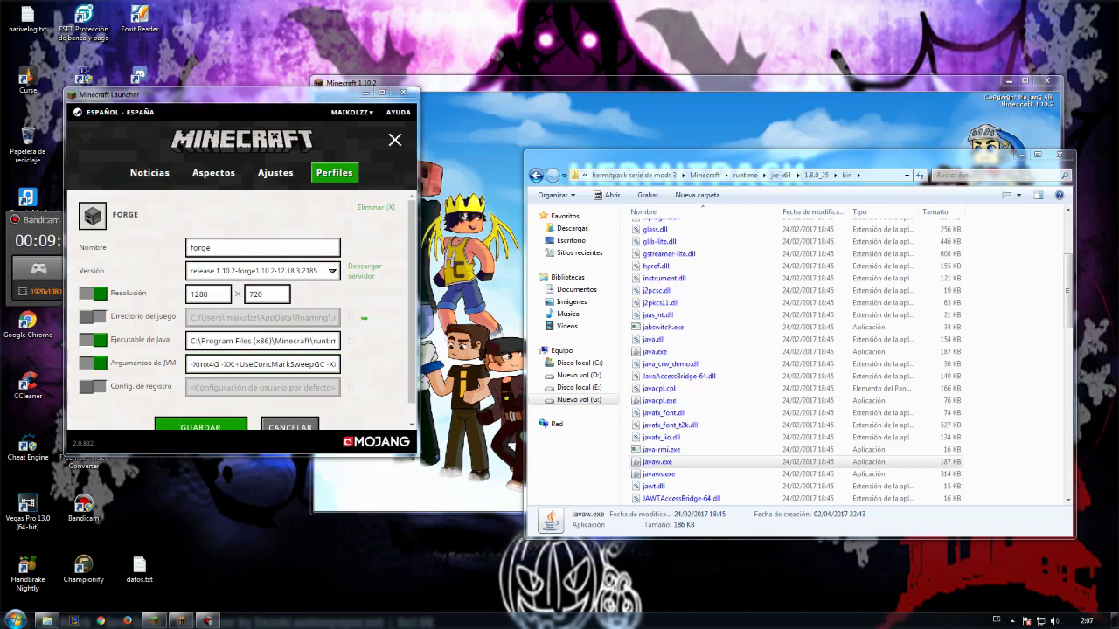
{"action": "left_click_drag", "start_coordinate": [219, 94], "coordinate": [271, 114]}
{"action": "key", "text": "alt+Tab"}
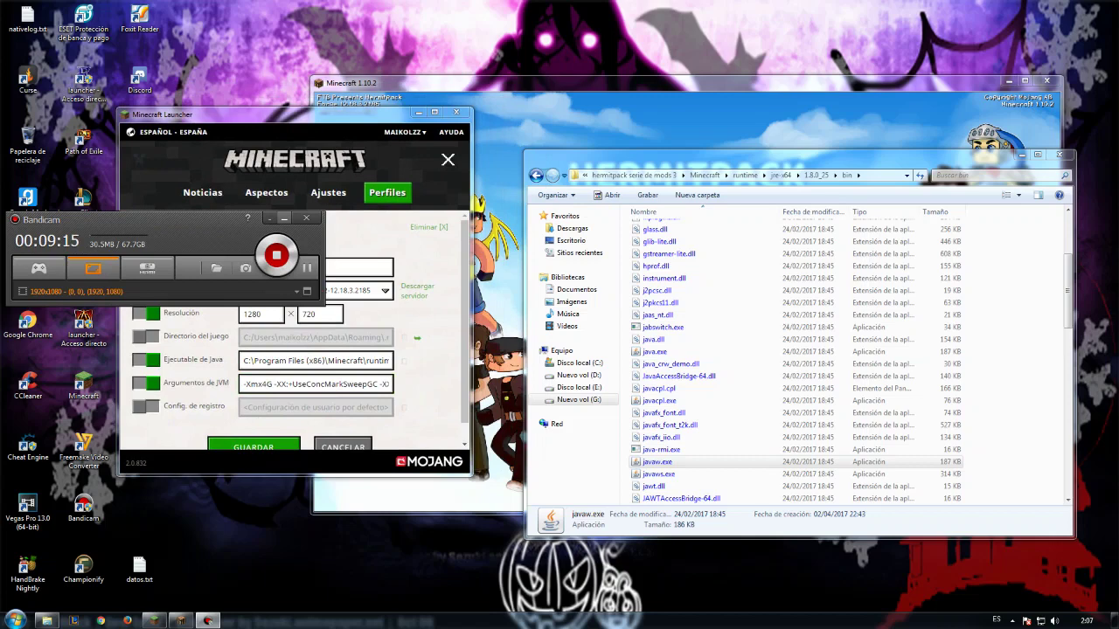
{"action": "left_click", "coordinate": [284, 218]}
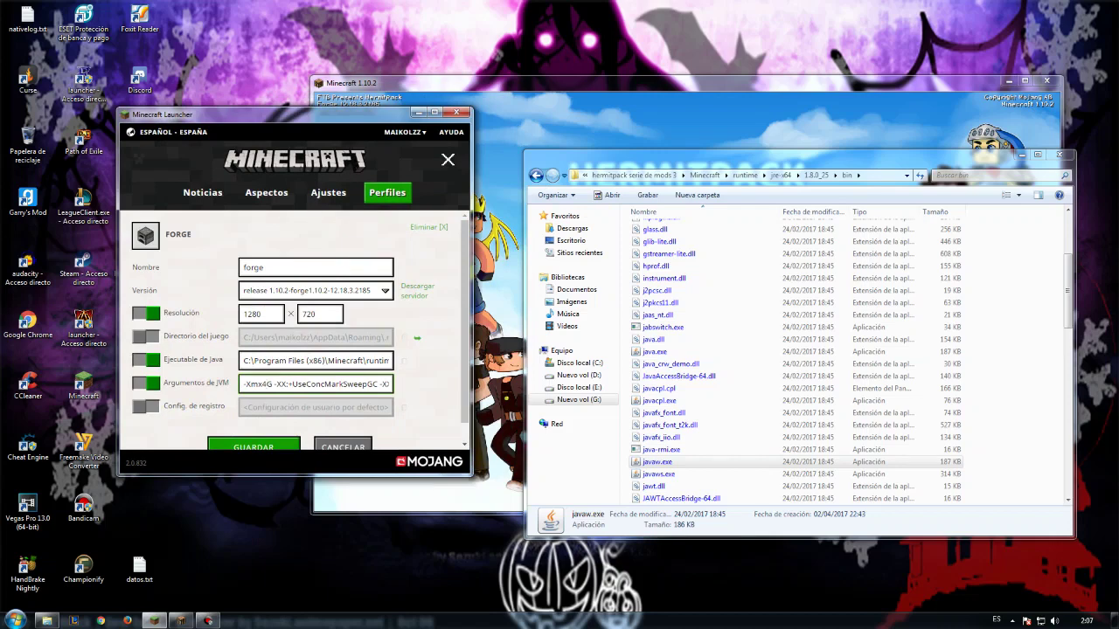
Go back up to the "hermitpack serie de mods 3" folder in Windows Explorer and close the launcher's Java executable file picker.
{"action": "left_click", "coordinate": [535, 175]}
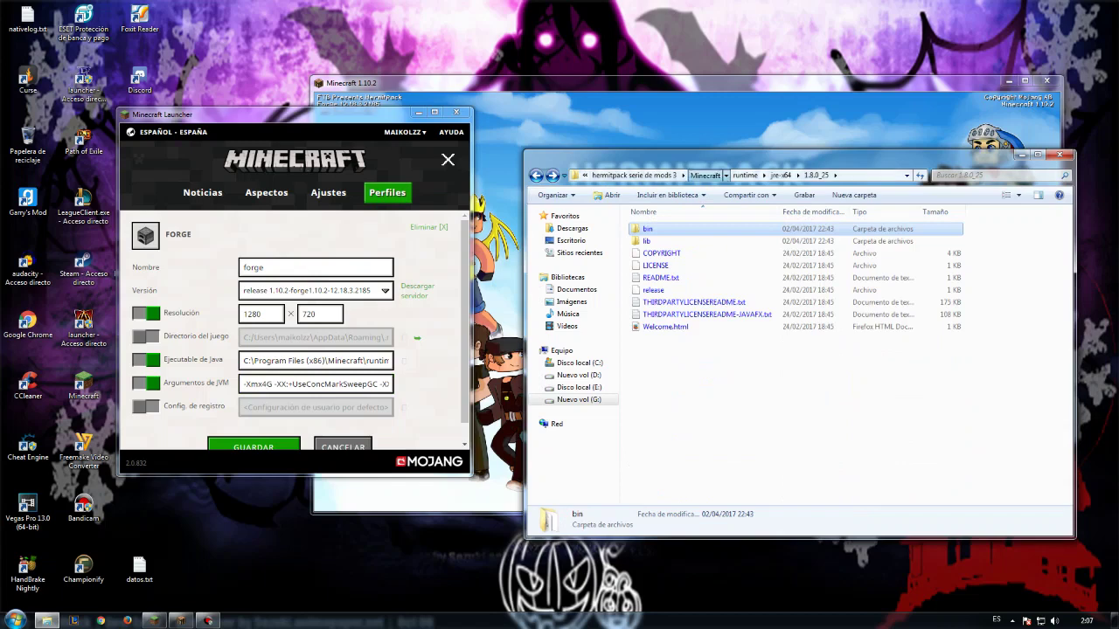
{"action": "left_click", "coordinate": [705, 174]}
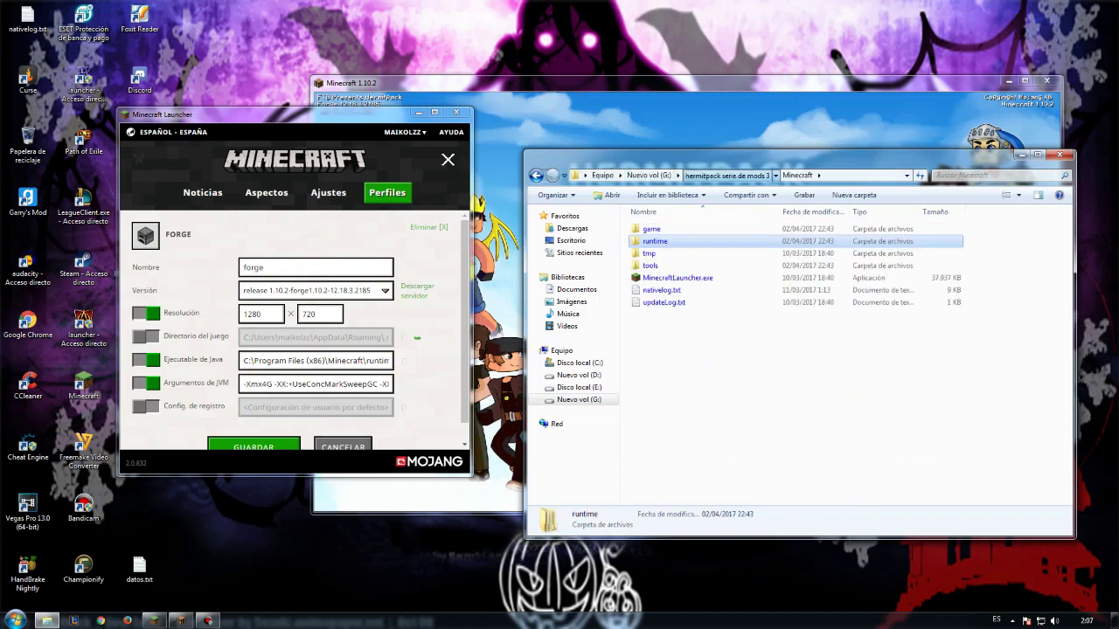
{"action": "left_click", "coordinate": [726, 175]}
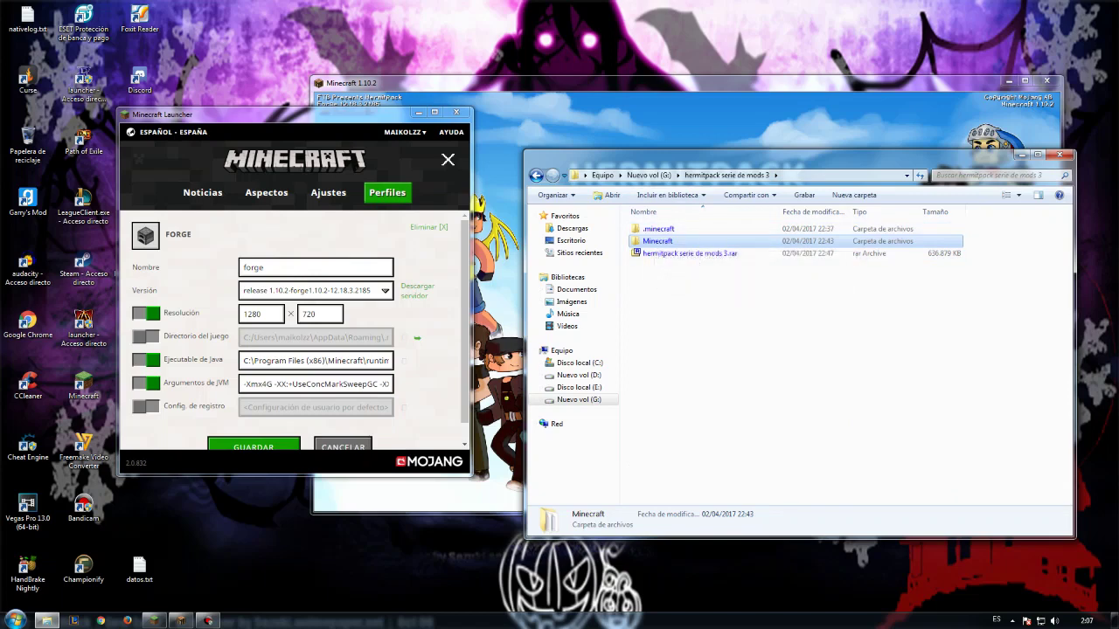
{"action": "key", "text": "alt+Tab"}
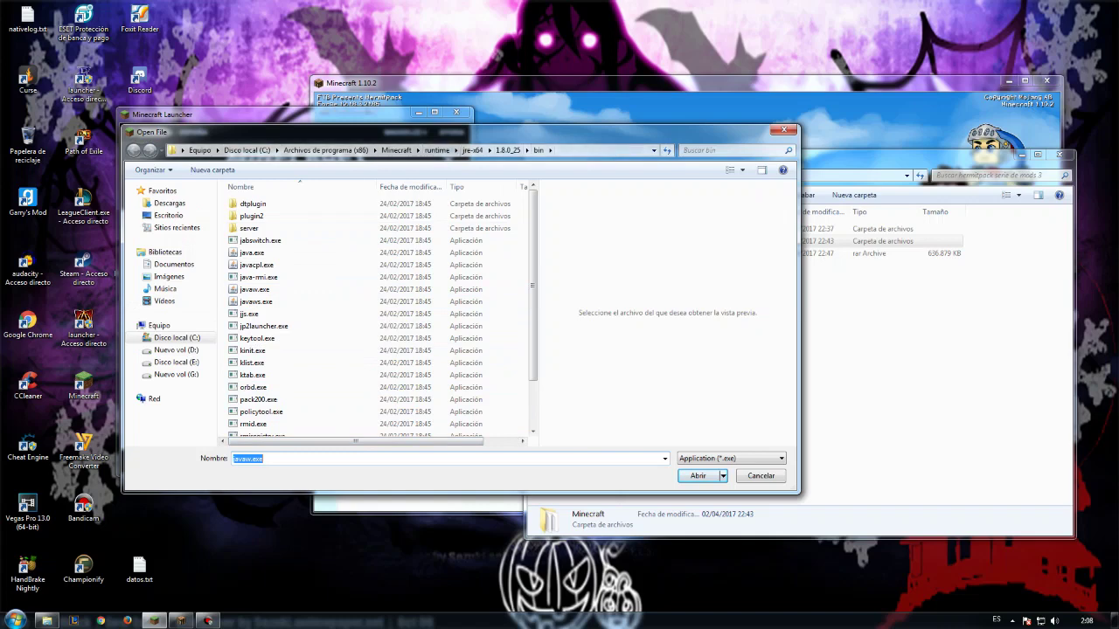
{"action": "left_click", "coordinate": [783, 130]}
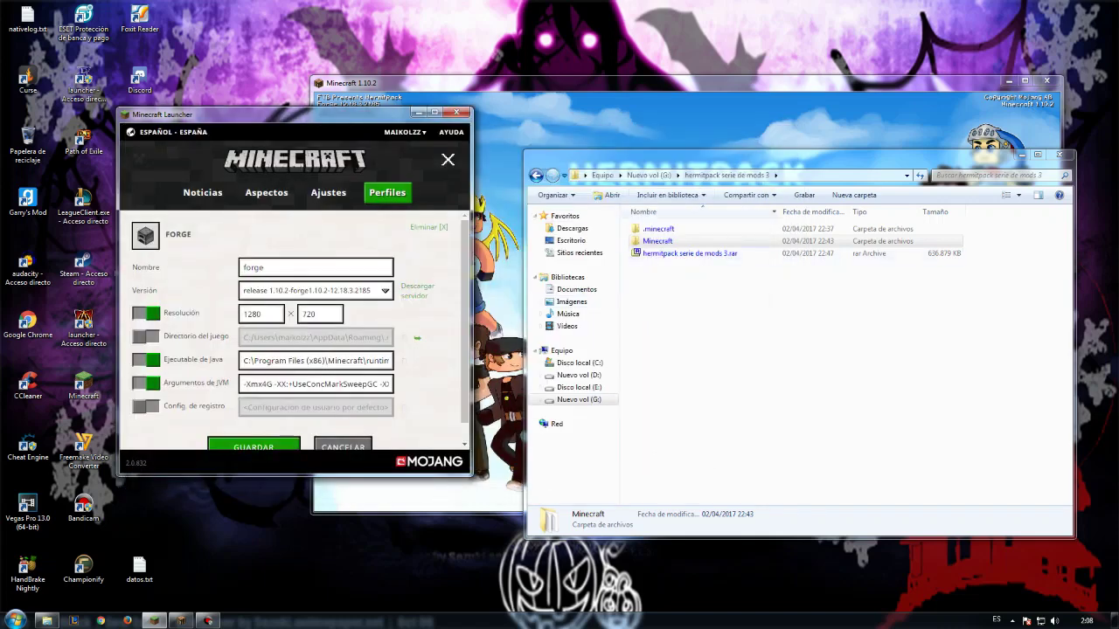
Open the .minecraft folder in "hermitpack serie de mods 3", look inside its config folder, and return to .minecraft.
{"action": "left_click", "coordinate": [657, 240]}
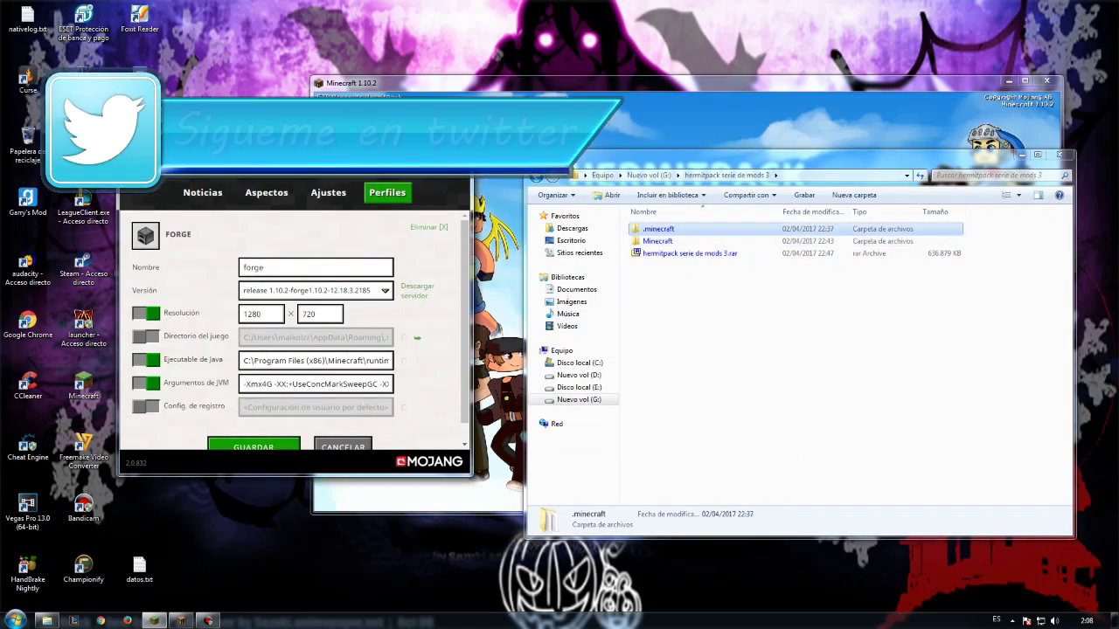
{"action": "double_click", "coordinate": [658, 228]}
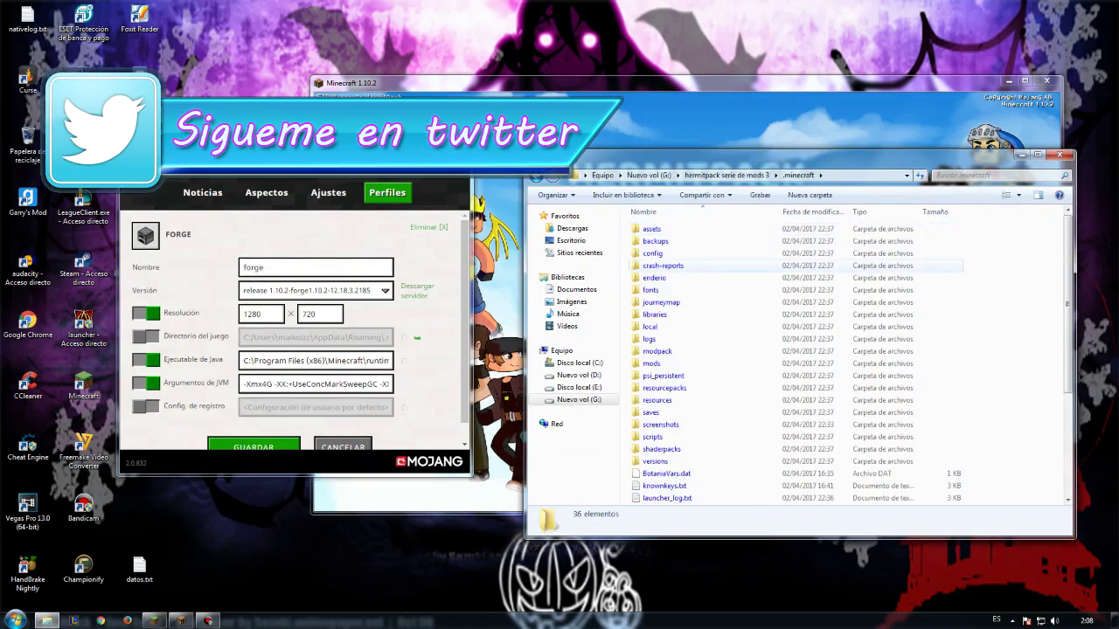
{"action": "double_click", "coordinate": [652, 253]}
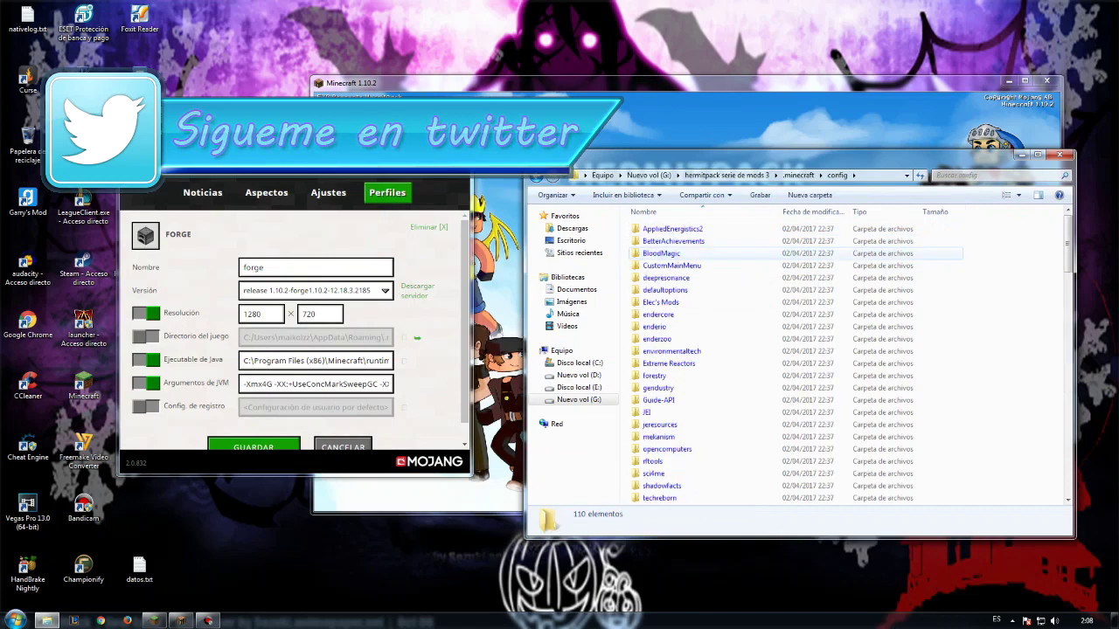
{"action": "left_click", "coordinate": [537, 174]}
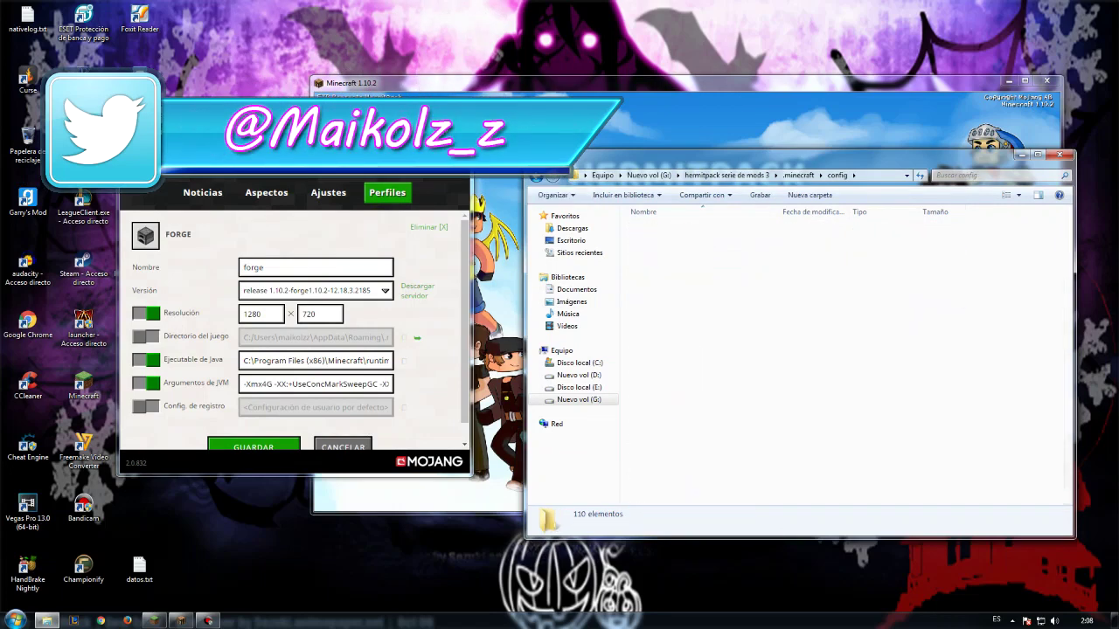
{"action": "key", "text": "BackSpace"}
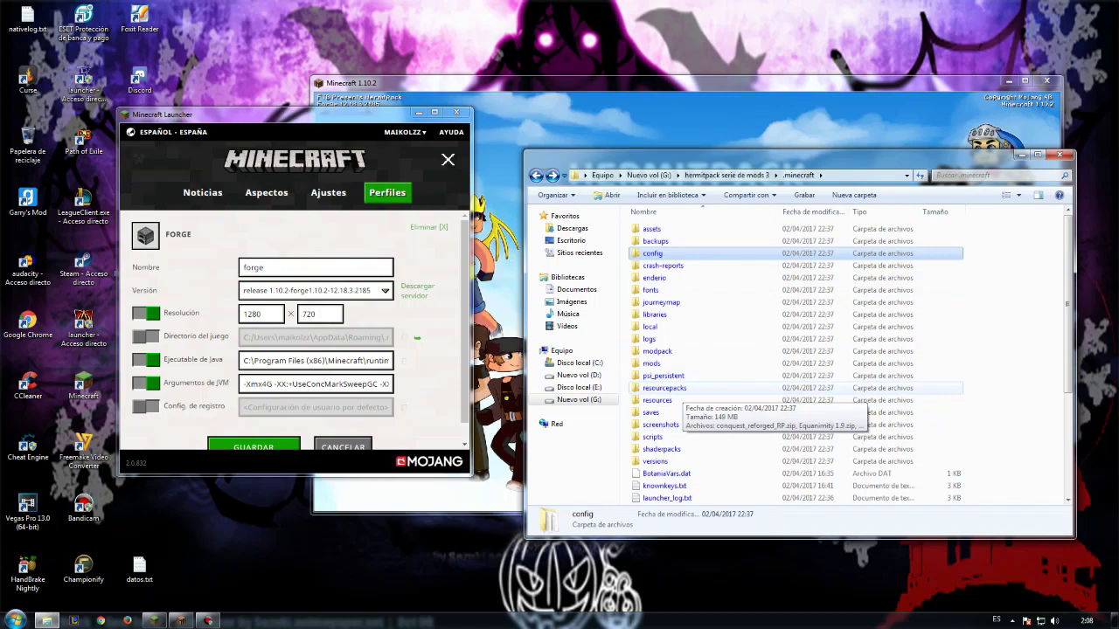
View the resource packs in .minecraft\resourcepacks, and open the resources\mainmenu folder with the menu images.
{"action": "double_click", "coordinate": [664, 388]}
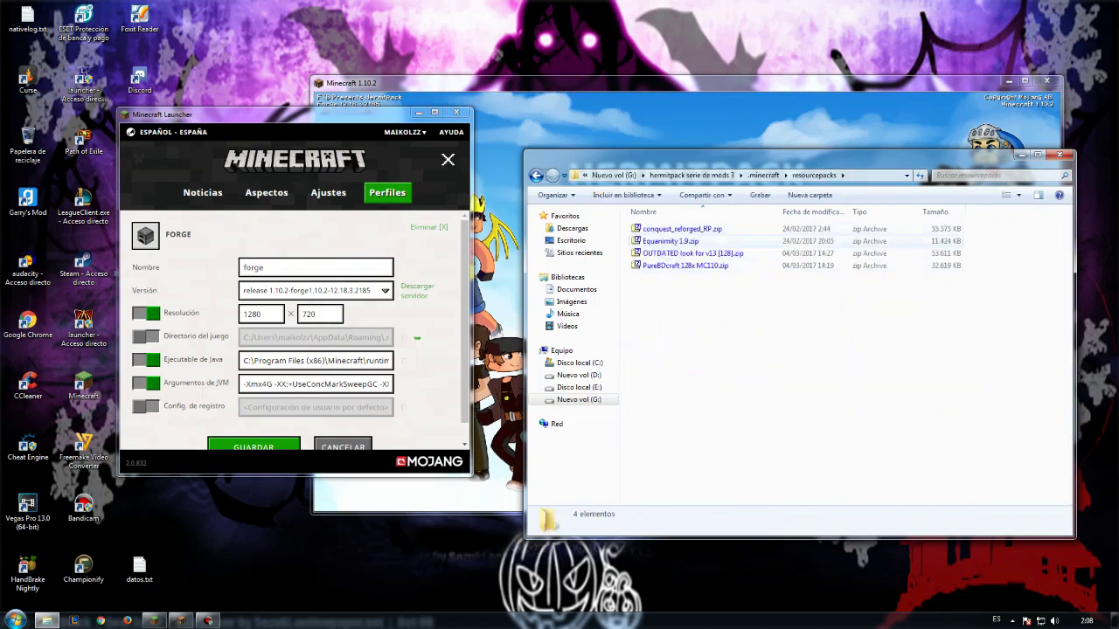
{"action": "left_click", "coordinate": [537, 175]}
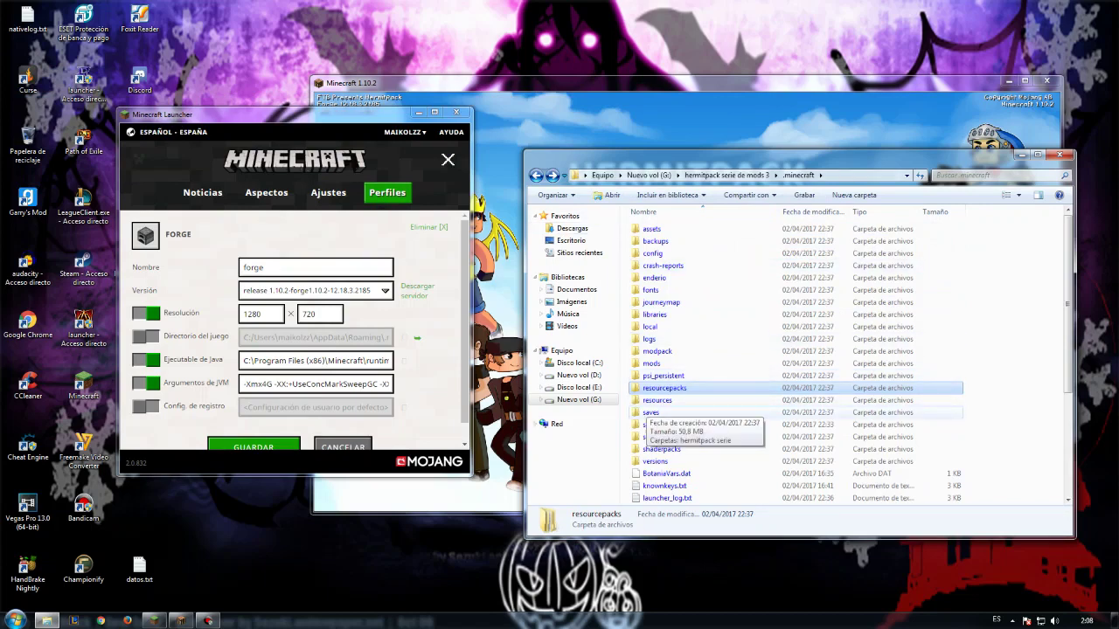
{"action": "left_click", "coordinate": [657, 401]}
{"action": "double_click", "coordinate": [657, 400]}
{"action": "key", "text": "Down"}
{"action": "key", "text": "Return"}
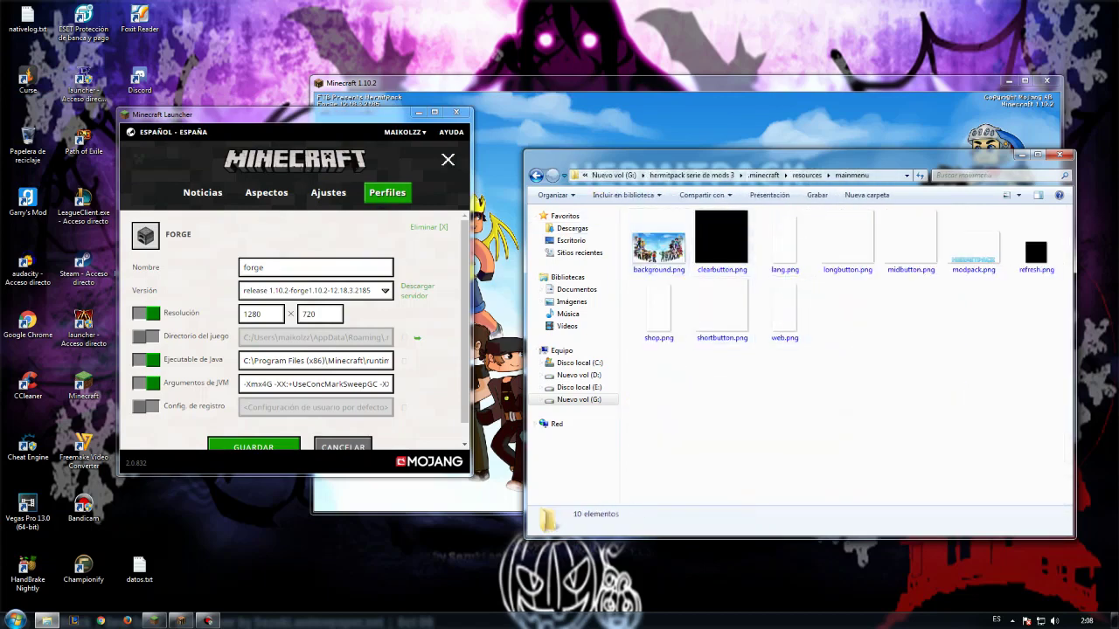
Compare the mainmenu images with the game's HermitPack main menu, and return to the .minecraft folder in Explorer.
{"action": "key", "text": "alt+Tab"}
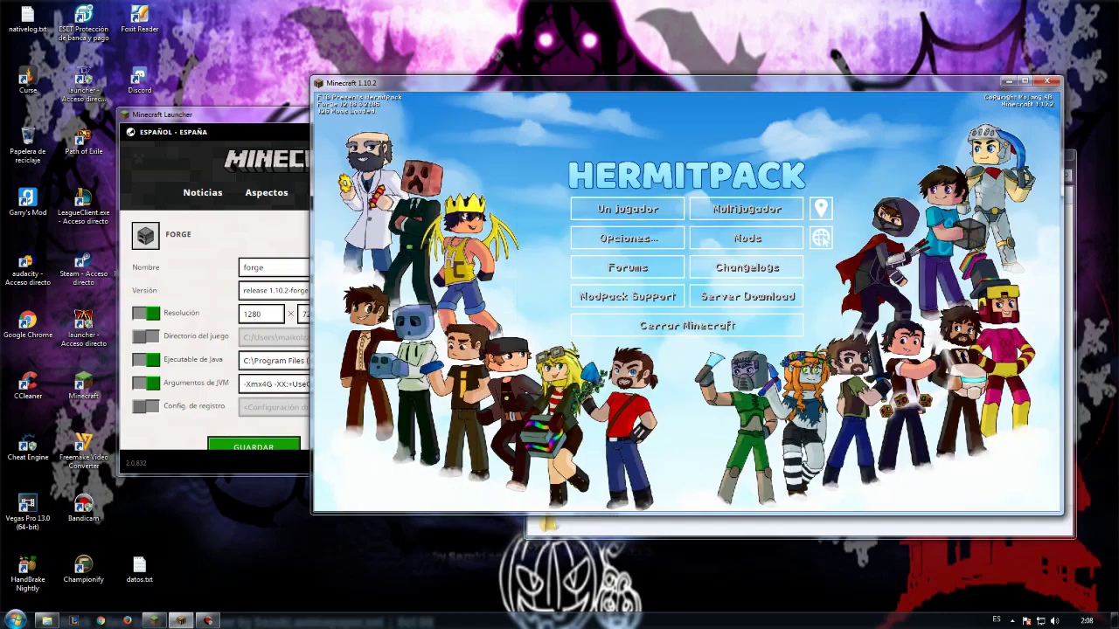
{"action": "key", "text": "alt+Tab"}
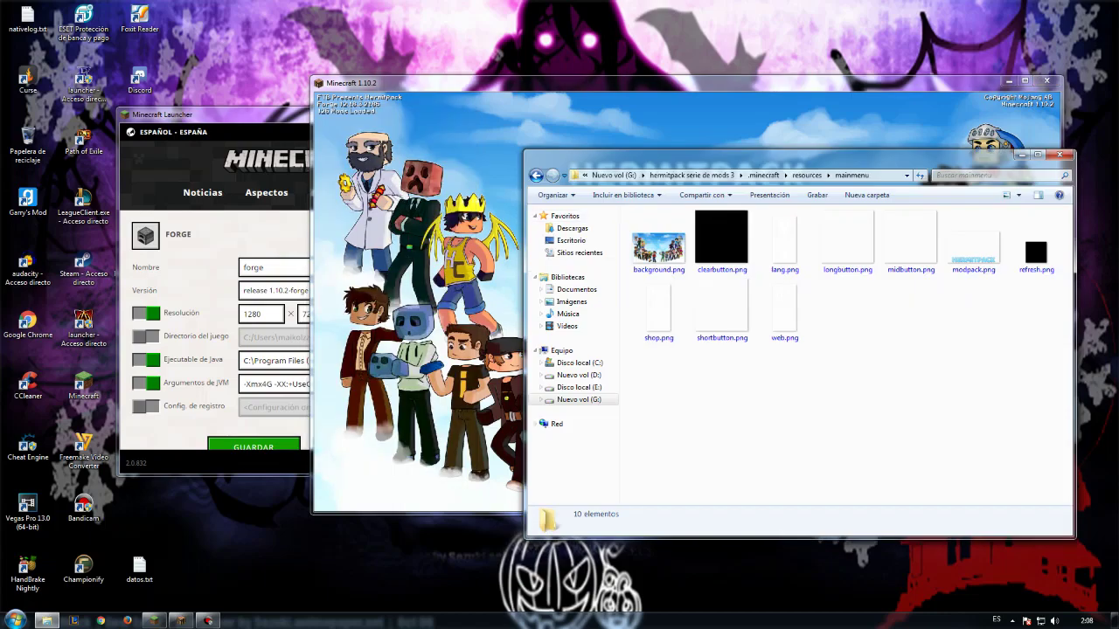
{"action": "key", "text": "BackSpace"}
{"action": "key", "text": "BackSpace"}
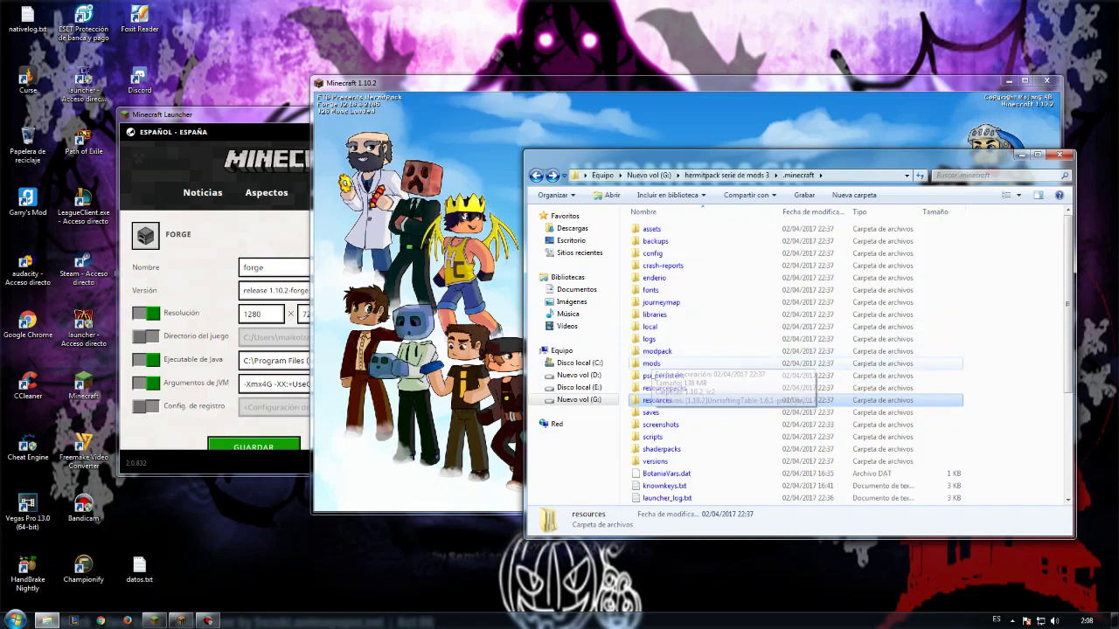
Open the mods folder in .minecraft and look through its jar files to the end of the list, checking the Bandicam recorder.
{"action": "double_click", "coordinate": [664, 363]}
{"action": "scroll", "coordinate": [690, 332], "scroll_direction": "down", "scroll_amount": 10}
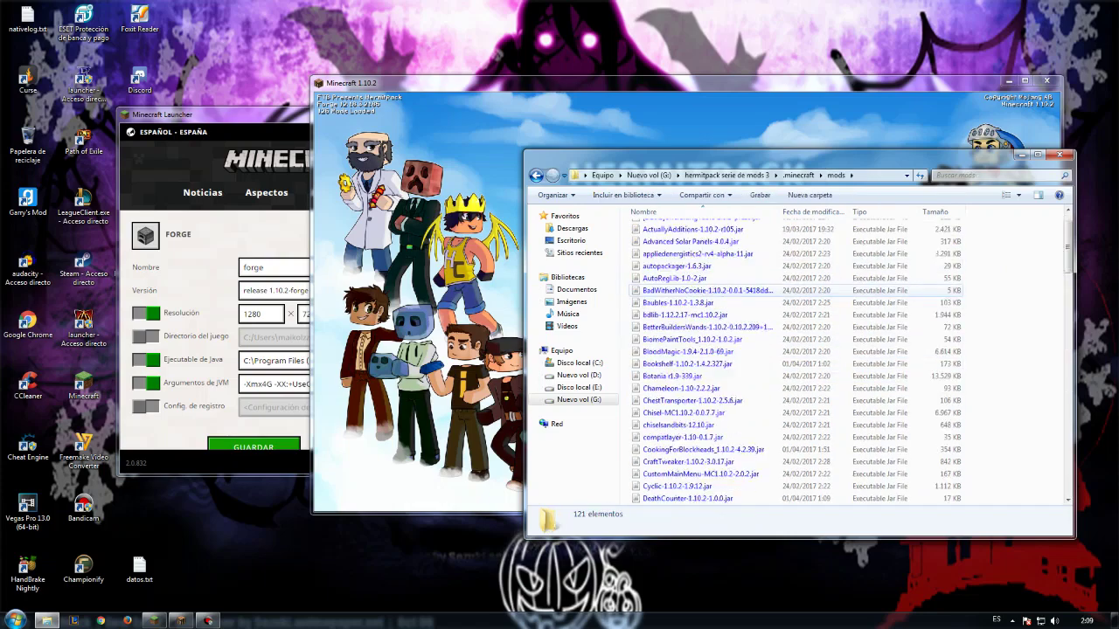
{"action": "scroll", "coordinate": [690, 303], "scroll_direction": "down", "scroll_amount": 20}
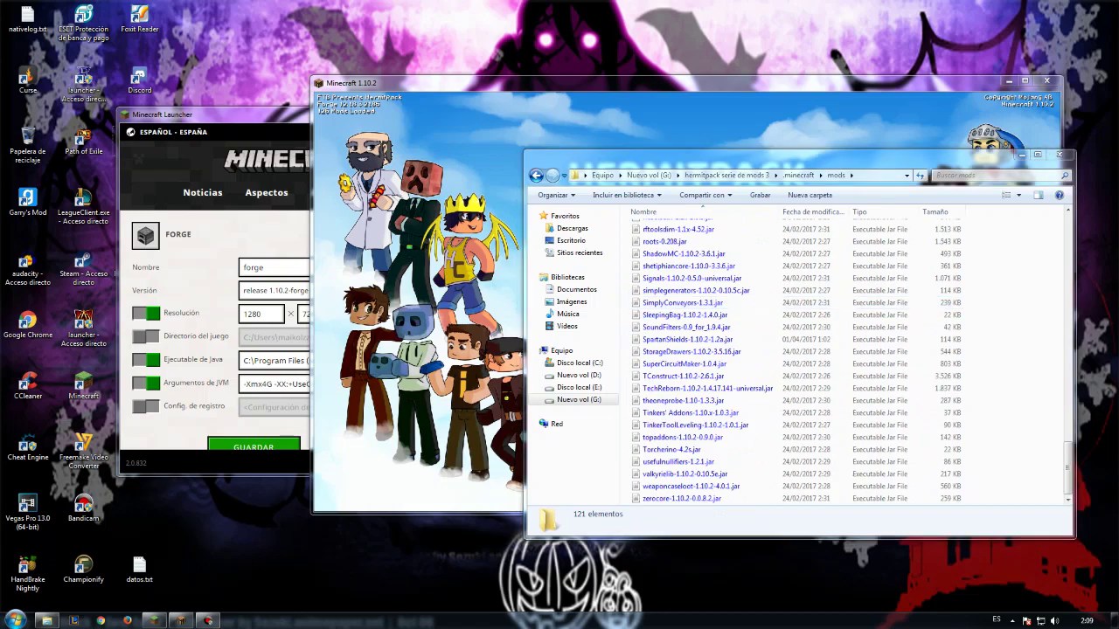
{"action": "left_click", "coordinate": [208, 620]}
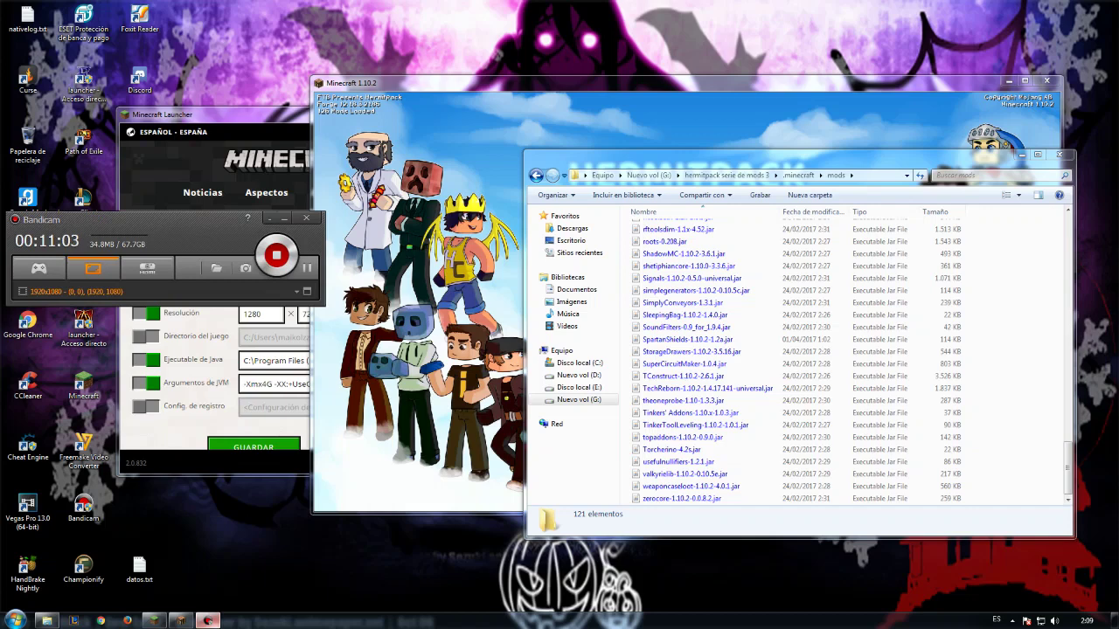
{"action": "left_click", "coordinate": [208, 621]}
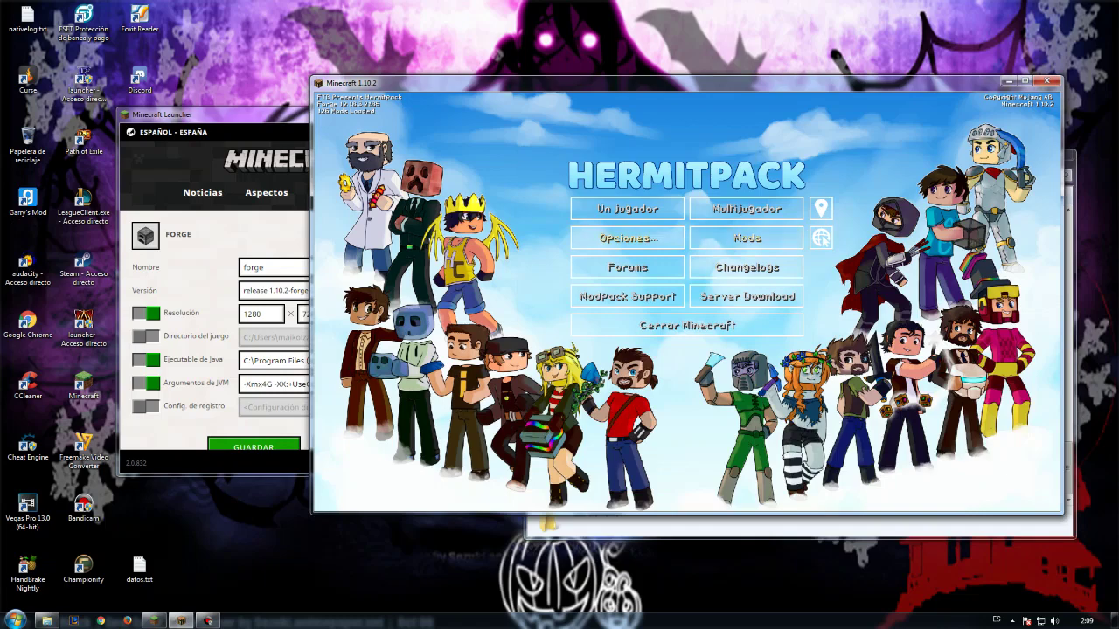
Open the game's mod list from the HermitPack main menu, look through the loaded mods, and return to the main menu.
{"action": "left_click", "coordinate": [746, 238]}
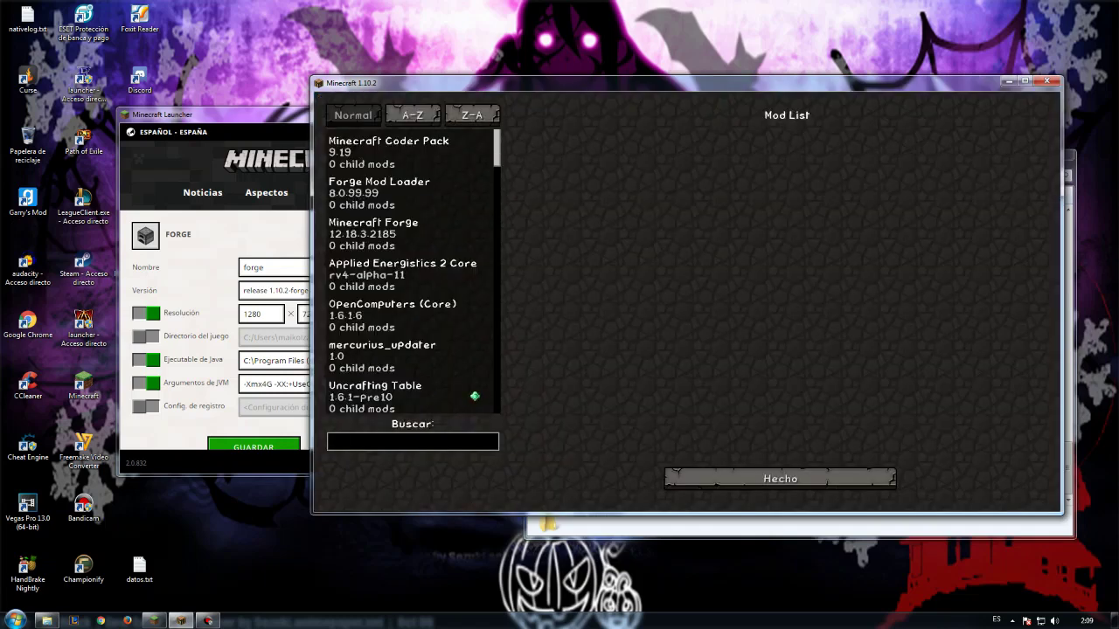
{"action": "scroll", "coordinate": [475, 396], "scroll_direction": "down", "scroll_amount": 10}
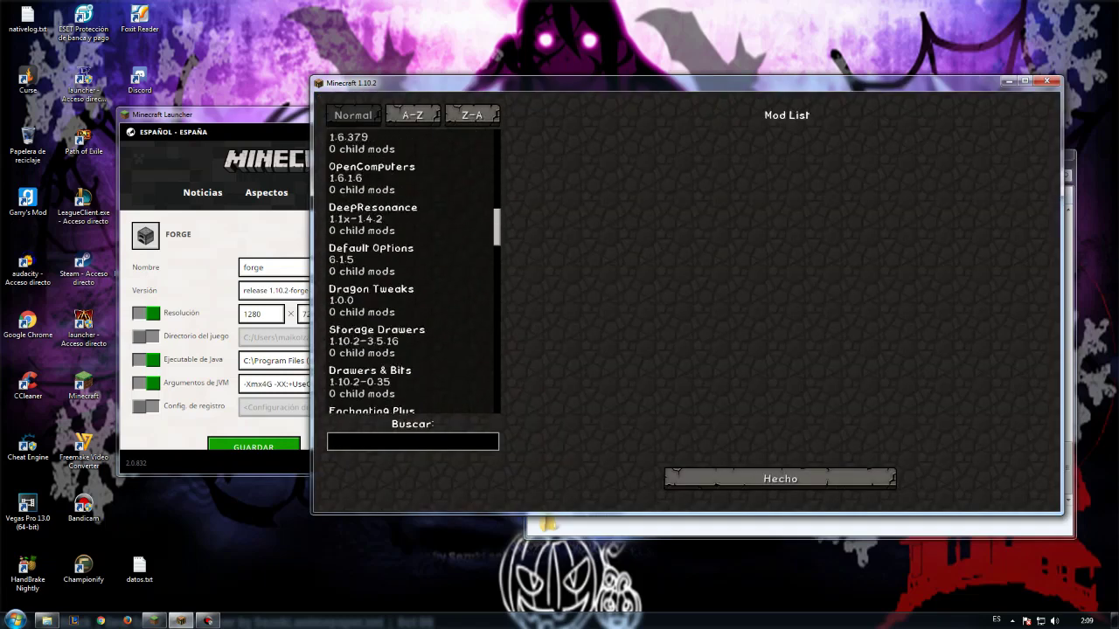
{"action": "scroll", "coordinate": [474, 309], "scroll_direction": "up", "scroll_amount": 15}
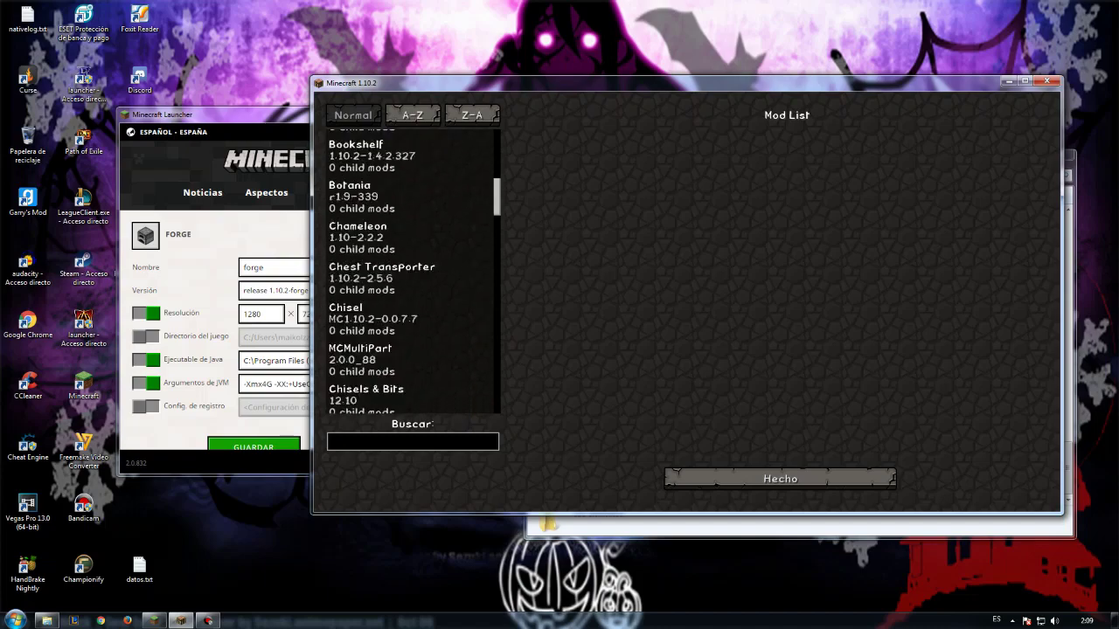
{"action": "scroll", "coordinate": [475, 170], "scroll_direction": "up", "scroll_amount": 5}
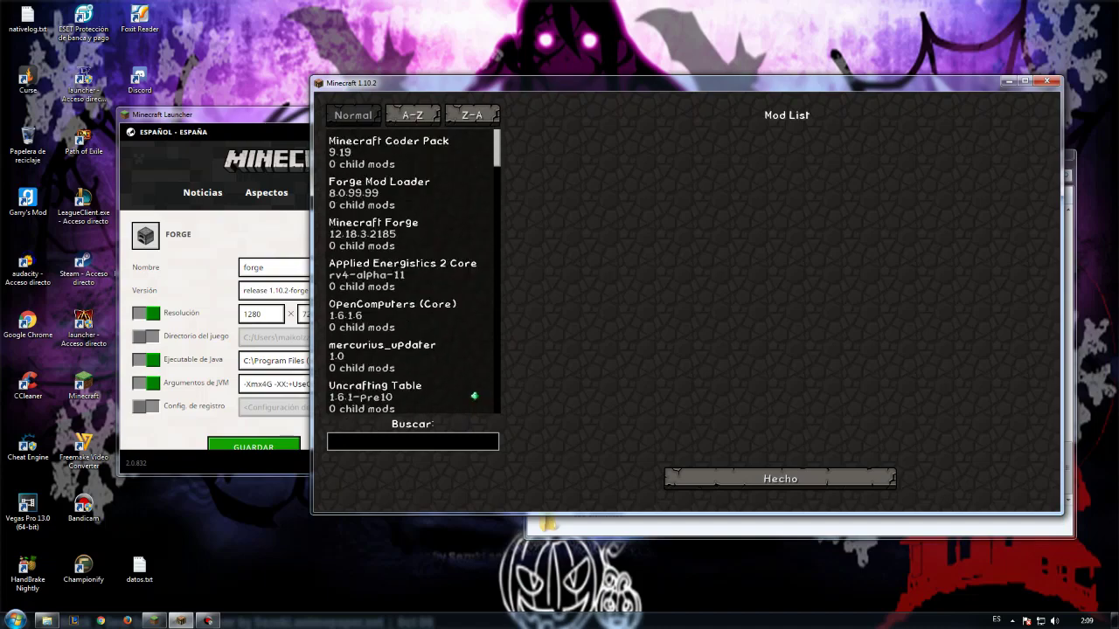
{"action": "scroll", "coordinate": [474, 396], "scroll_direction": "down", "scroll_amount": 20}
{"action": "scroll", "coordinate": [410, 271], "scroll_direction": "down", "scroll_amount": 10}
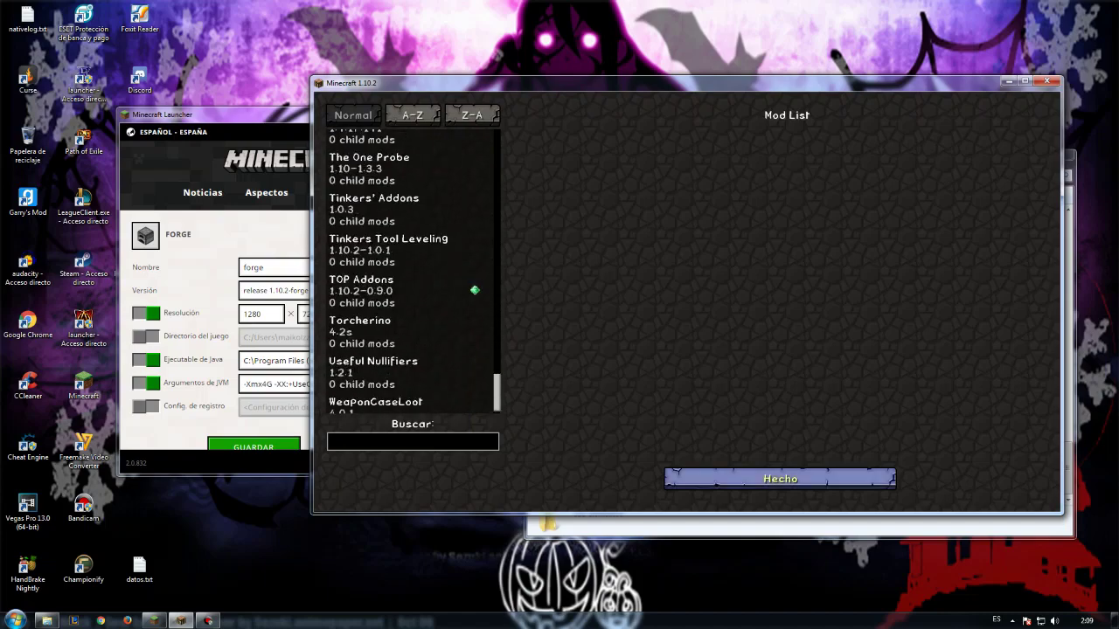
{"action": "key", "text": "Escape"}
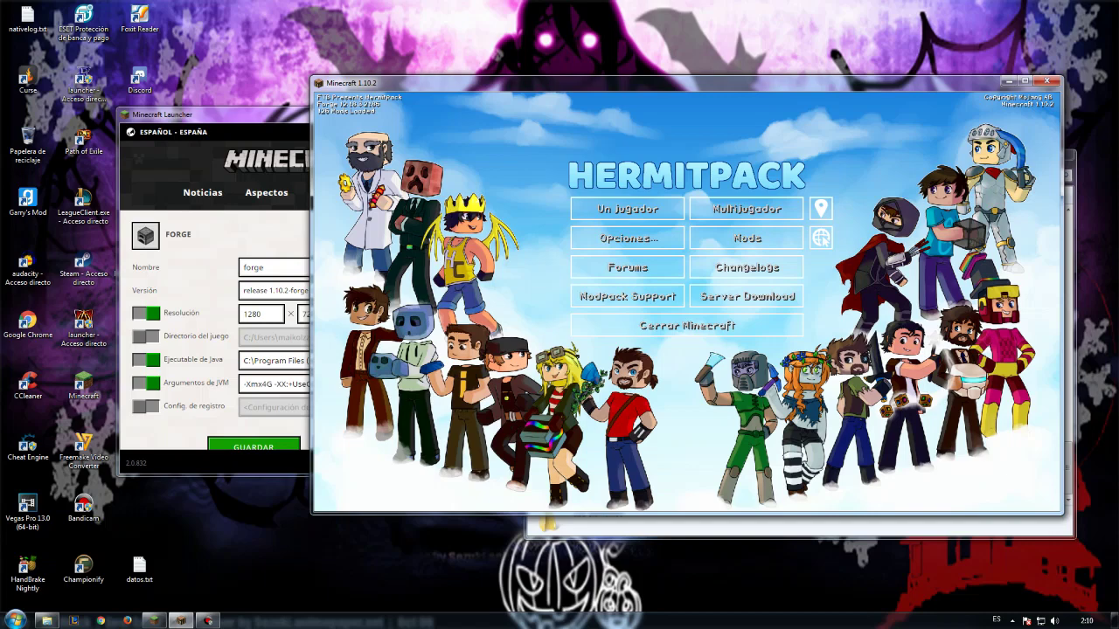
Bring the launcher and Windows Explorer to the front and open Minecraft\runtime inside the "hermitpack serie de mods 3" folder.
{"action": "left_click", "coordinate": [153, 620]}
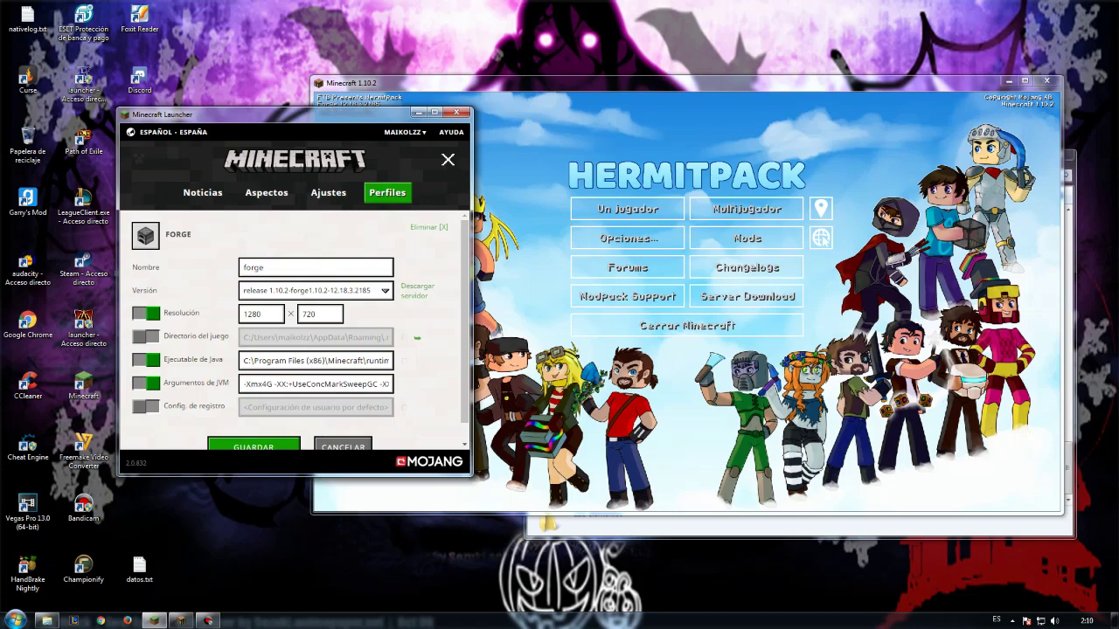
{"action": "left_click", "coordinate": [47, 620]}
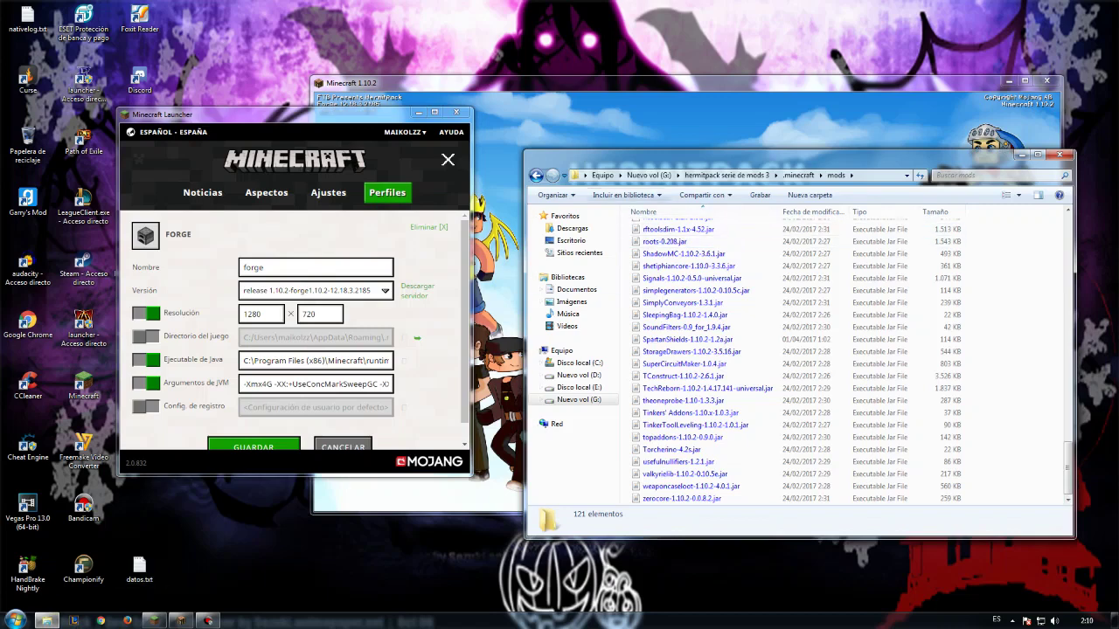
{"action": "left_click", "coordinate": [725, 175]}
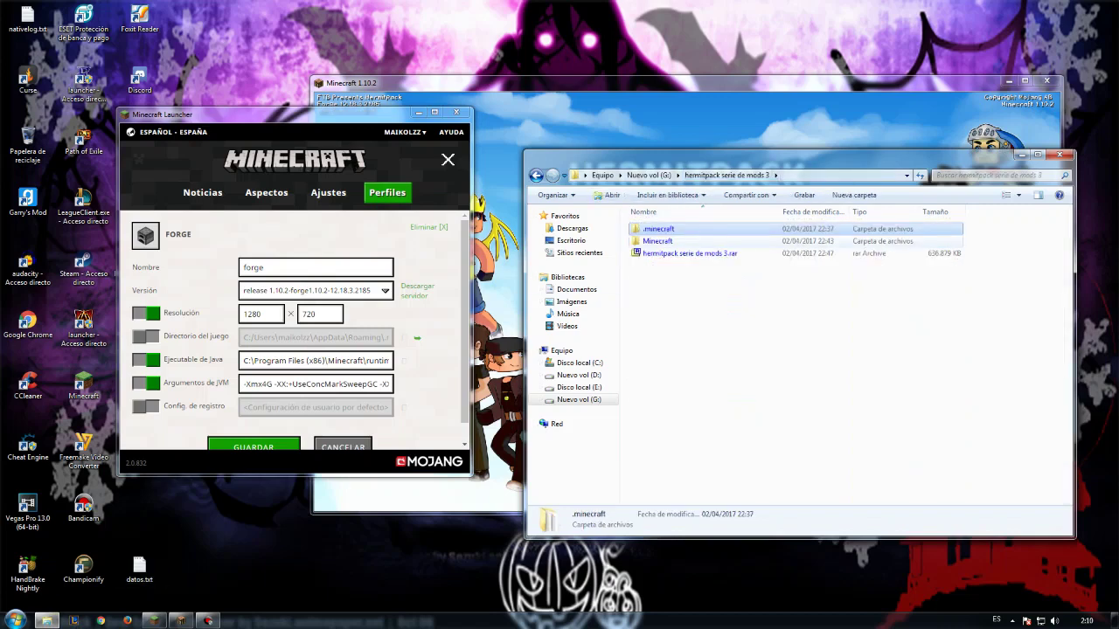
{"action": "double_click", "coordinate": [665, 240]}
{"action": "double_click", "coordinate": [655, 240]}
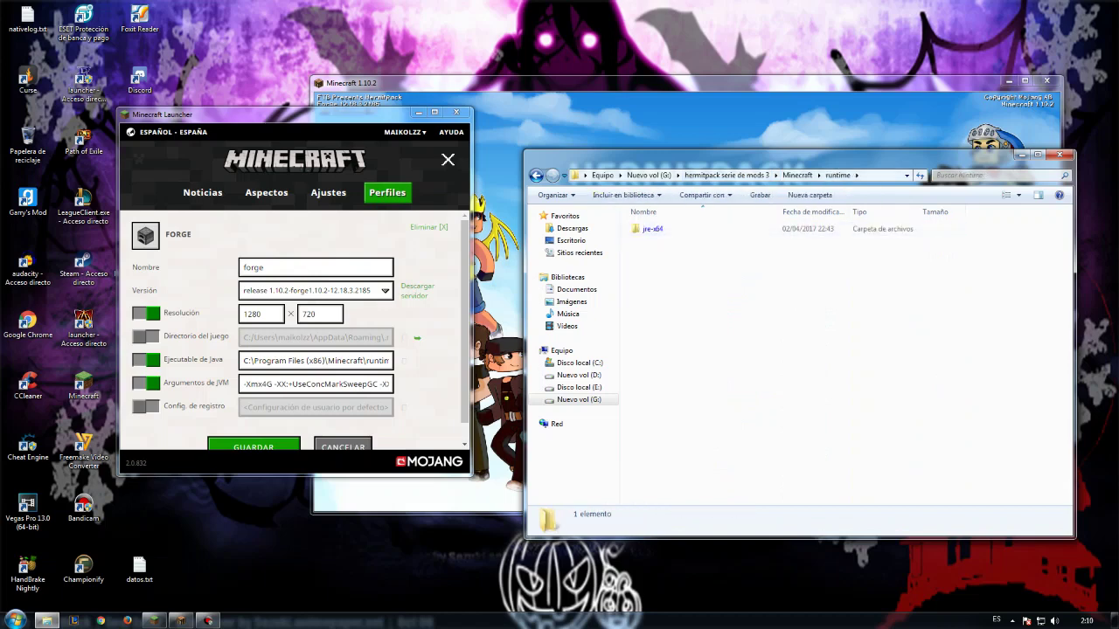
{"action": "left_click", "coordinate": [726, 175]}
{"action": "double_click", "coordinate": [654, 240]}
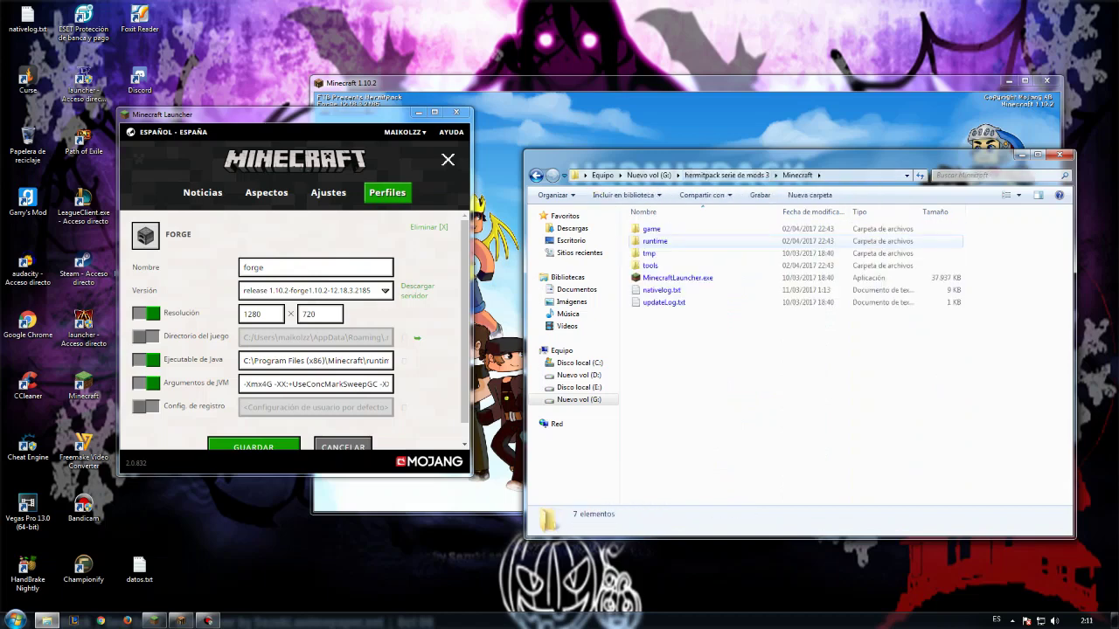
{"action": "double_click", "coordinate": [654, 240]}
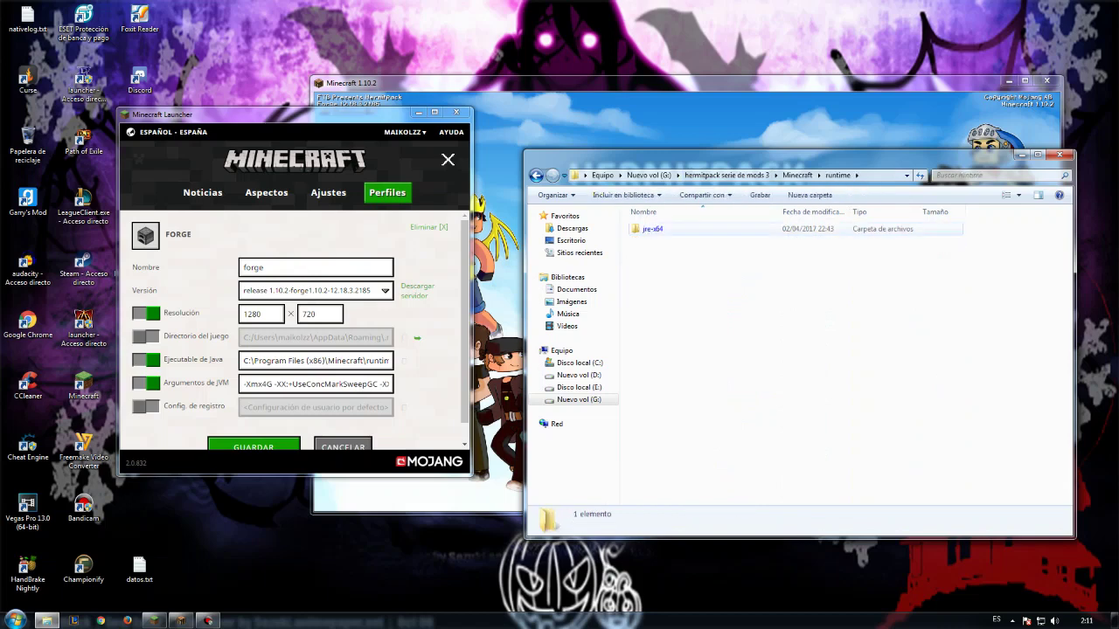
Open jre-x64\1.8.0_25\bin inside the runtime folder and select the Java executable javaw.exe.
{"action": "double_click", "coordinate": [655, 228]}
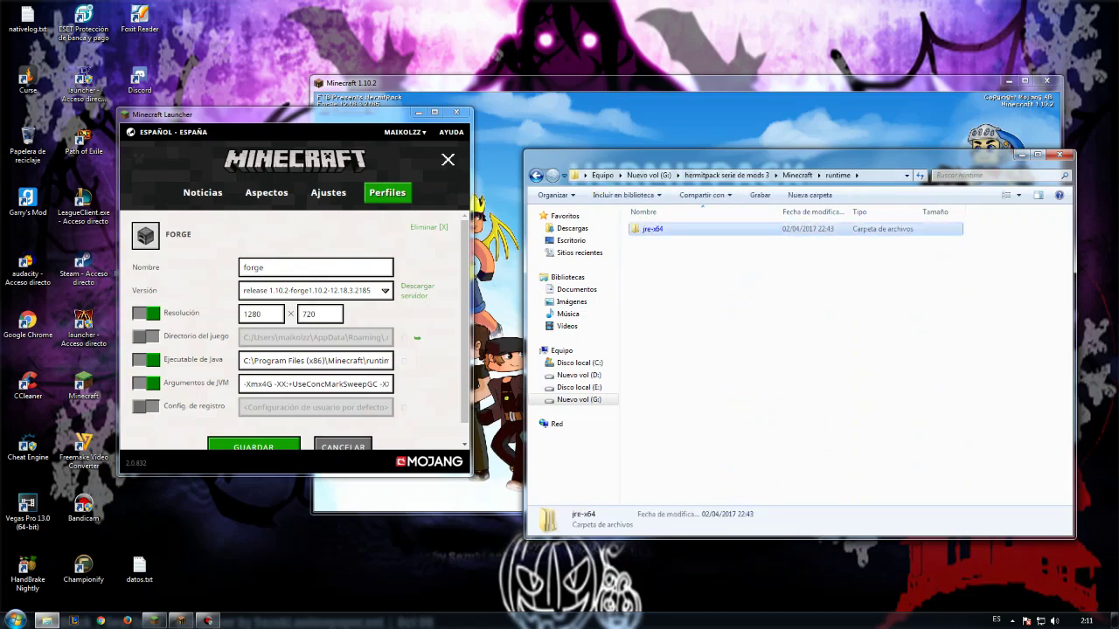
{"action": "double_click", "coordinate": [654, 228]}
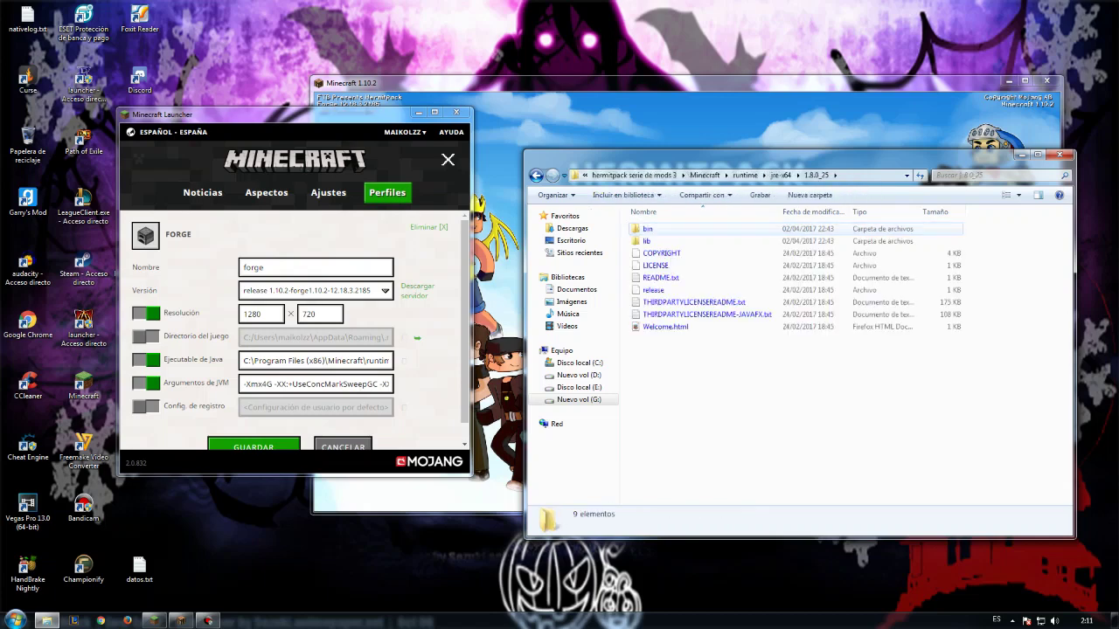
{"action": "double_click", "coordinate": [648, 228]}
{"action": "scroll", "coordinate": [664, 350], "scroll_direction": "down", "scroll_amount": 2}
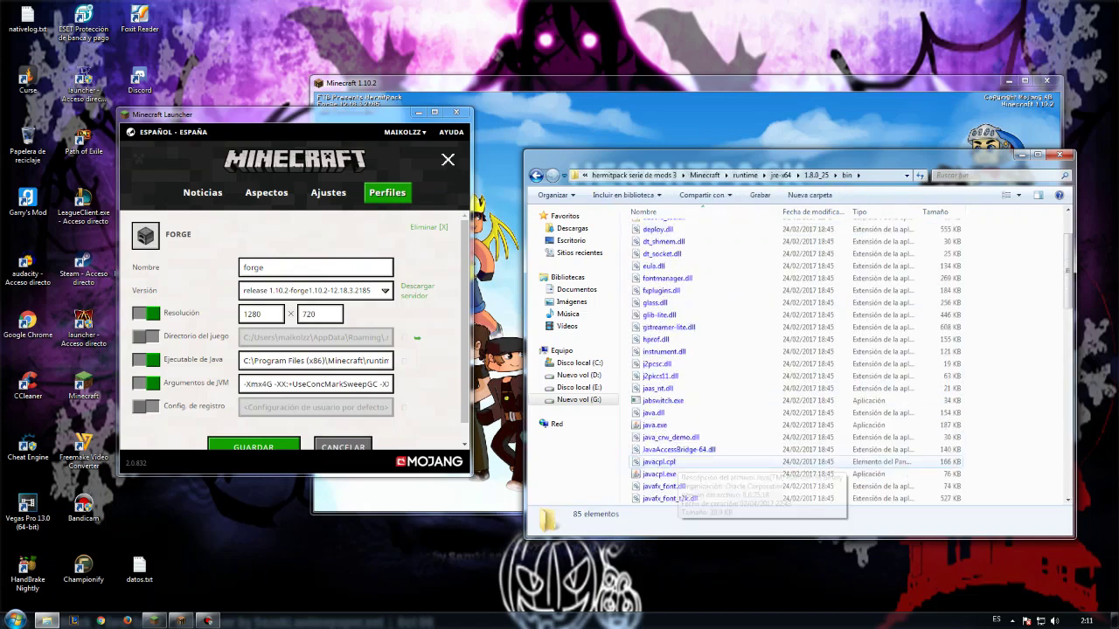
{"action": "scroll", "coordinate": [665, 461], "scroll_direction": "down", "scroll_amount": 2}
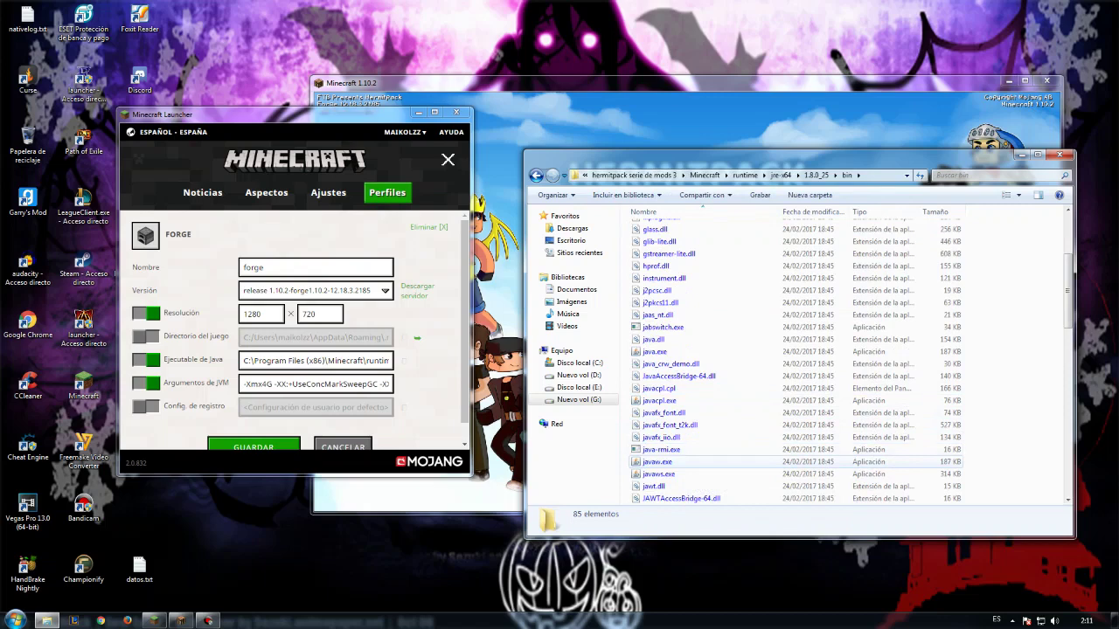
{"action": "left_click", "coordinate": [658, 462]}
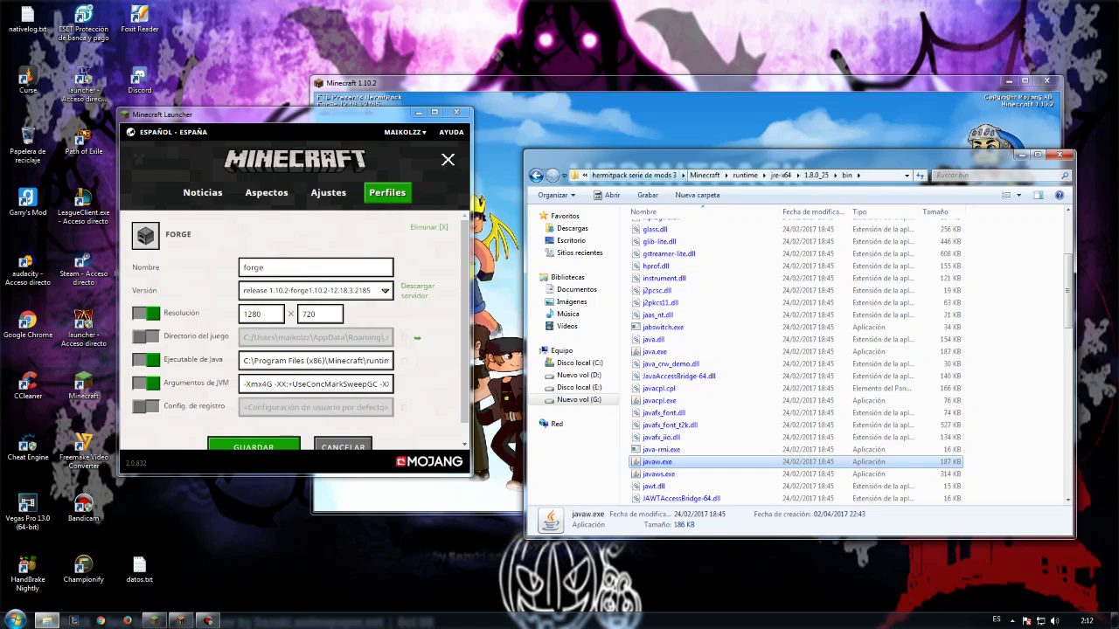
Return to the "hermitpack serie de mods 3" folder and switch the Minecraft launcher to its Noticias page.
{"action": "left_click", "coordinate": [637, 175]}
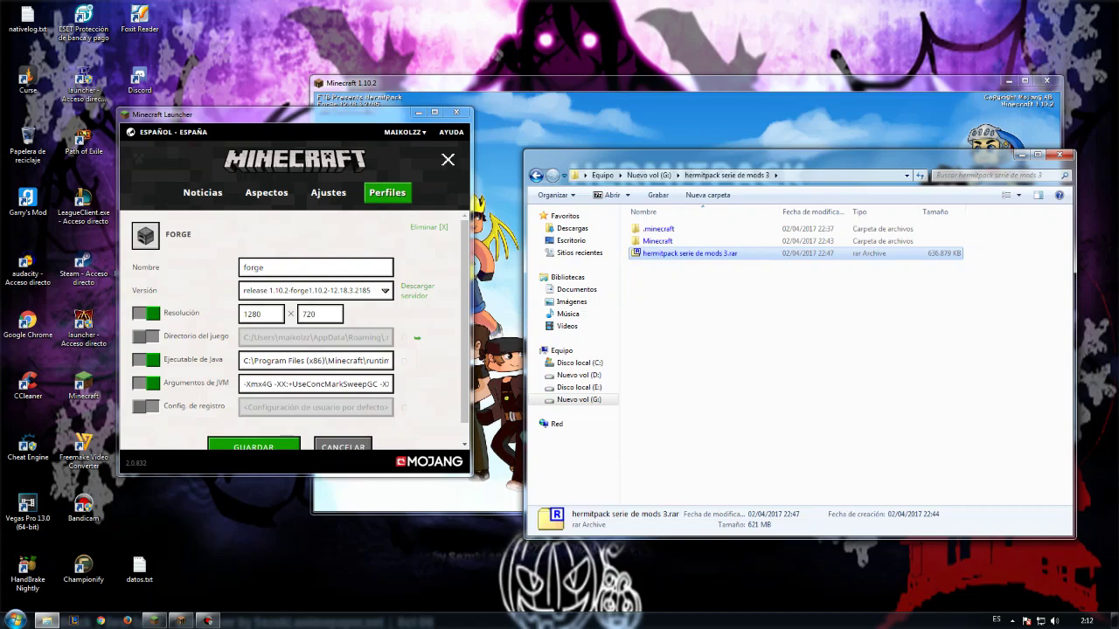
{"action": "left_click", "coordinate": [202, 192]}
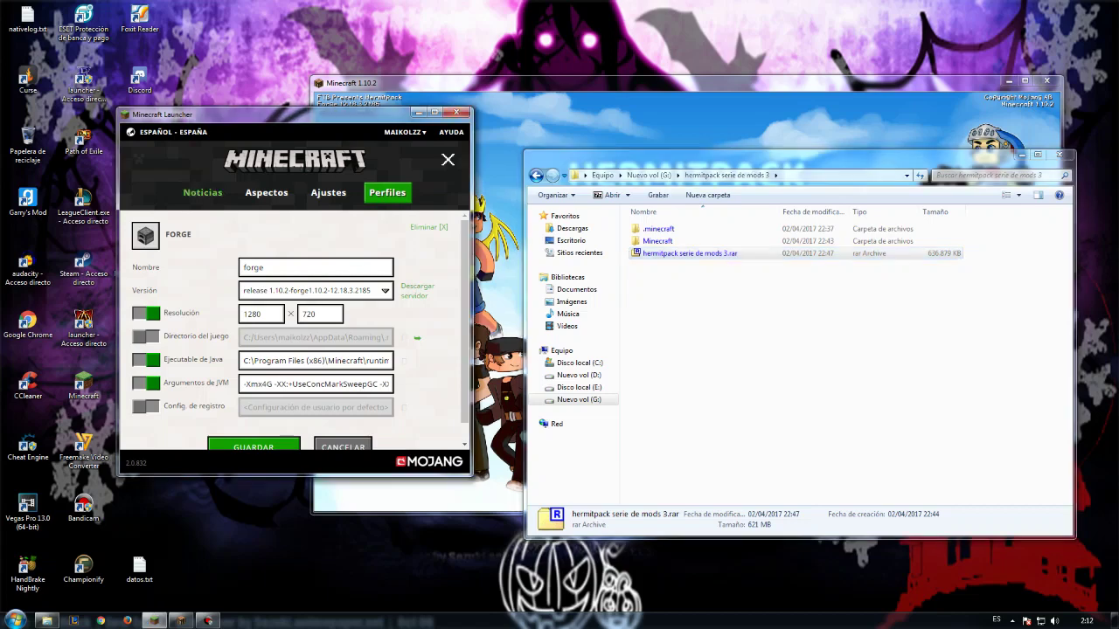